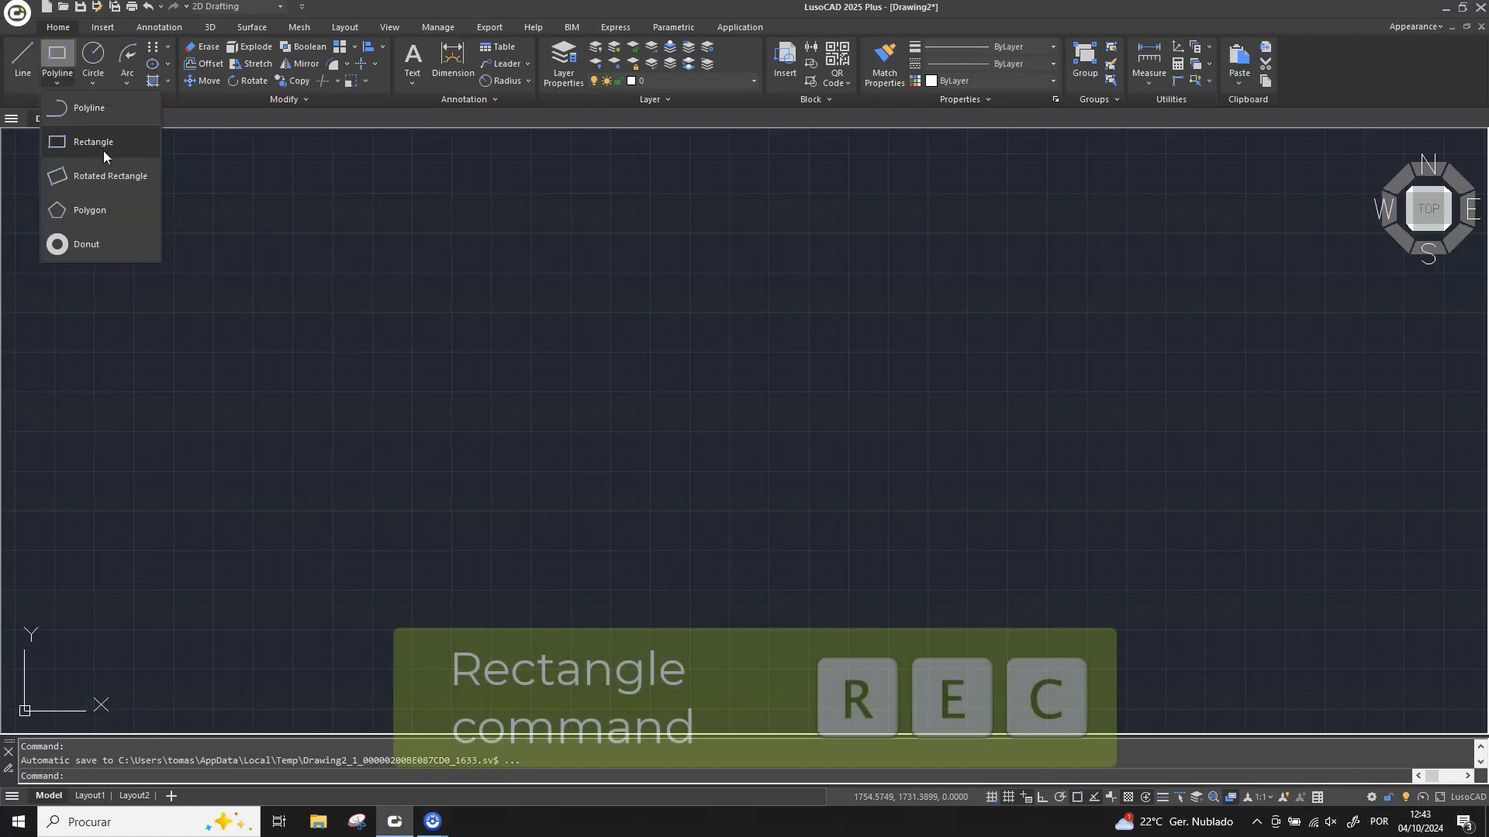
Draw a freehand rectangle about 311 by 275 units in the empty drawing by picking two opposite corners
click(104, 149)
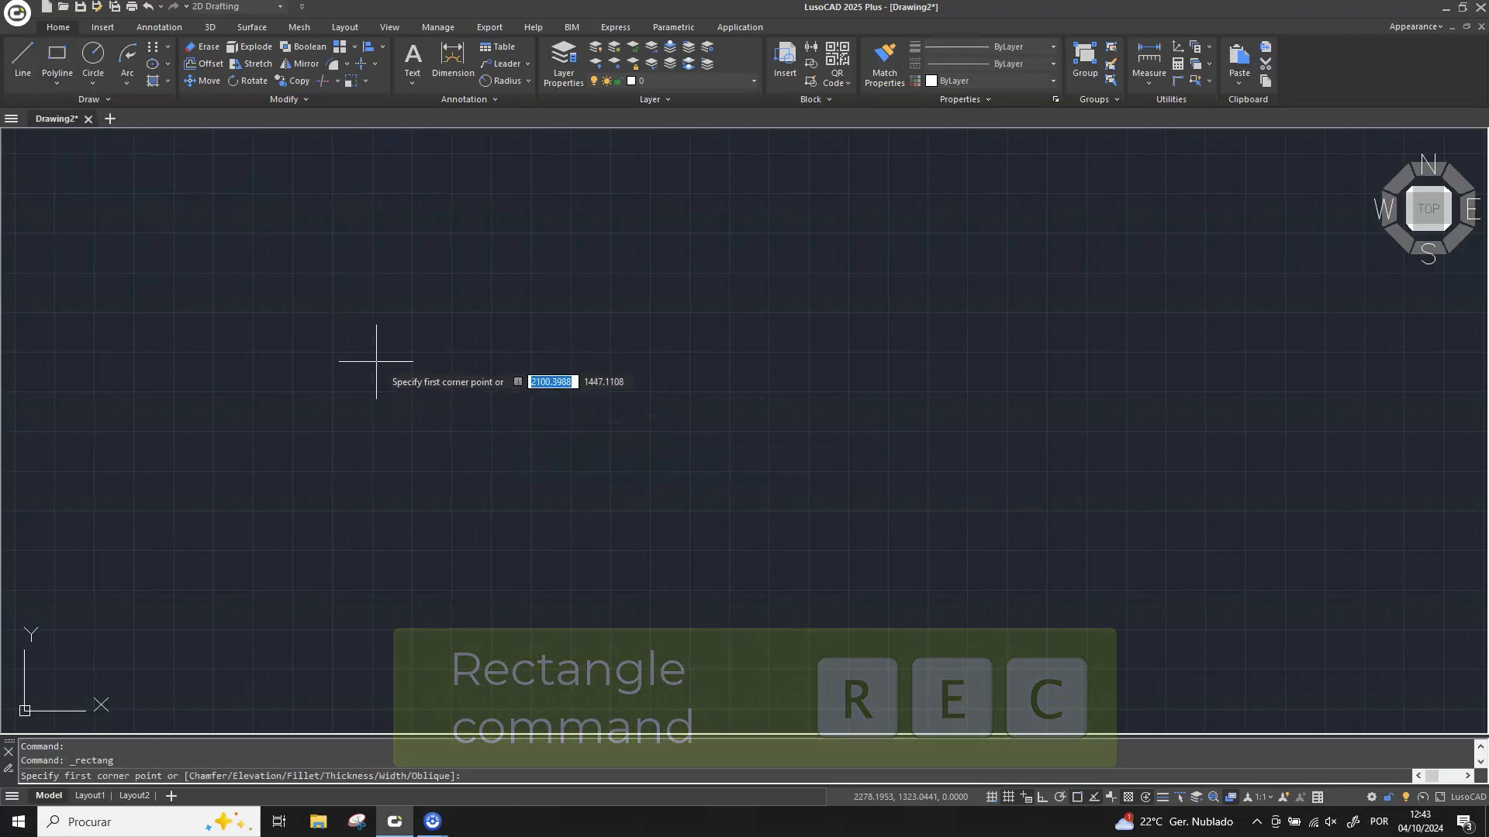
click(330, 314)
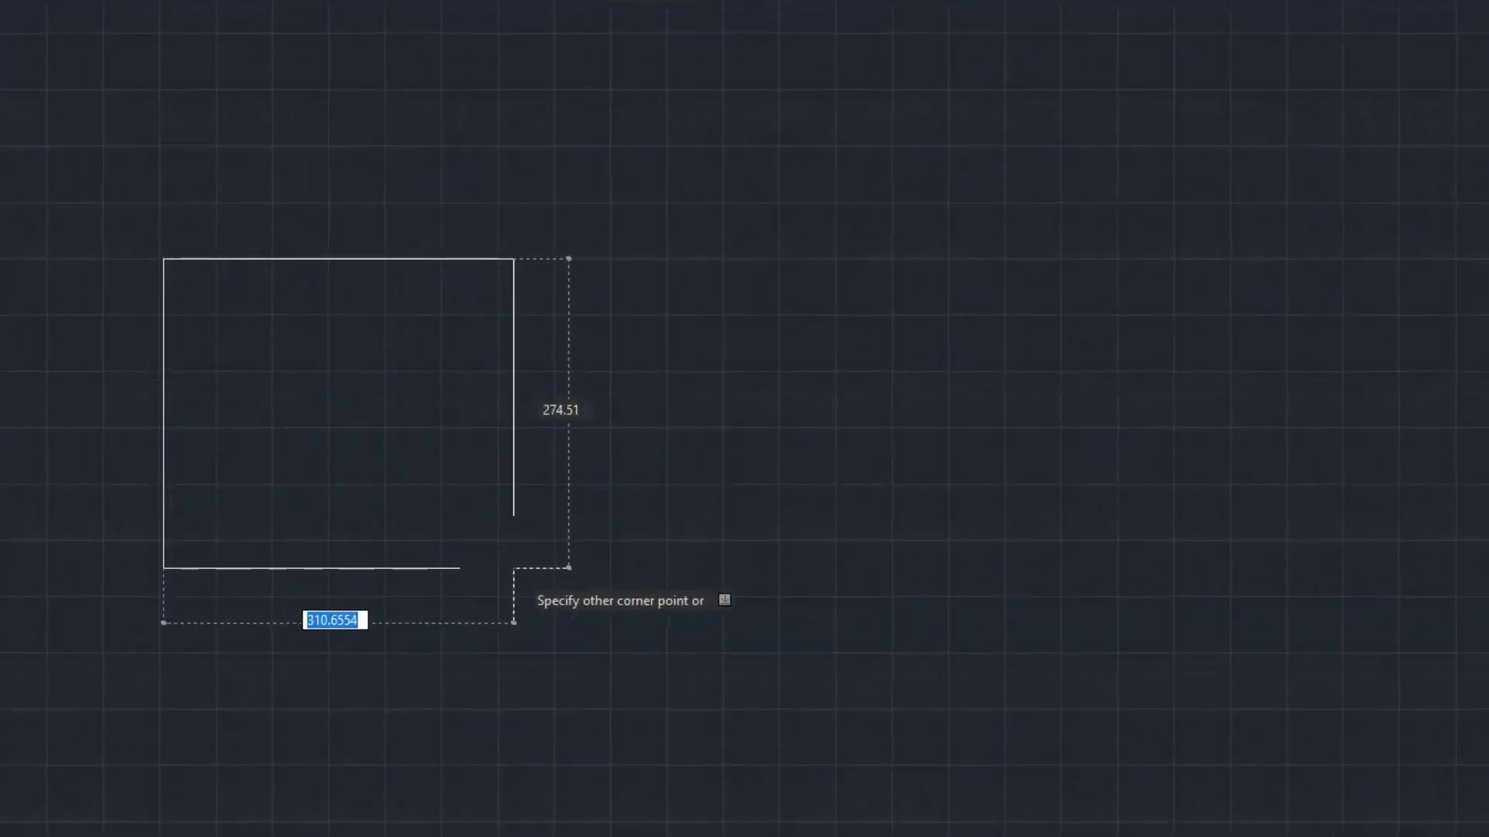
click(513, 569)
Draw a second rectangle beside the first, 300 units wide and about 272 units high
key(Return)
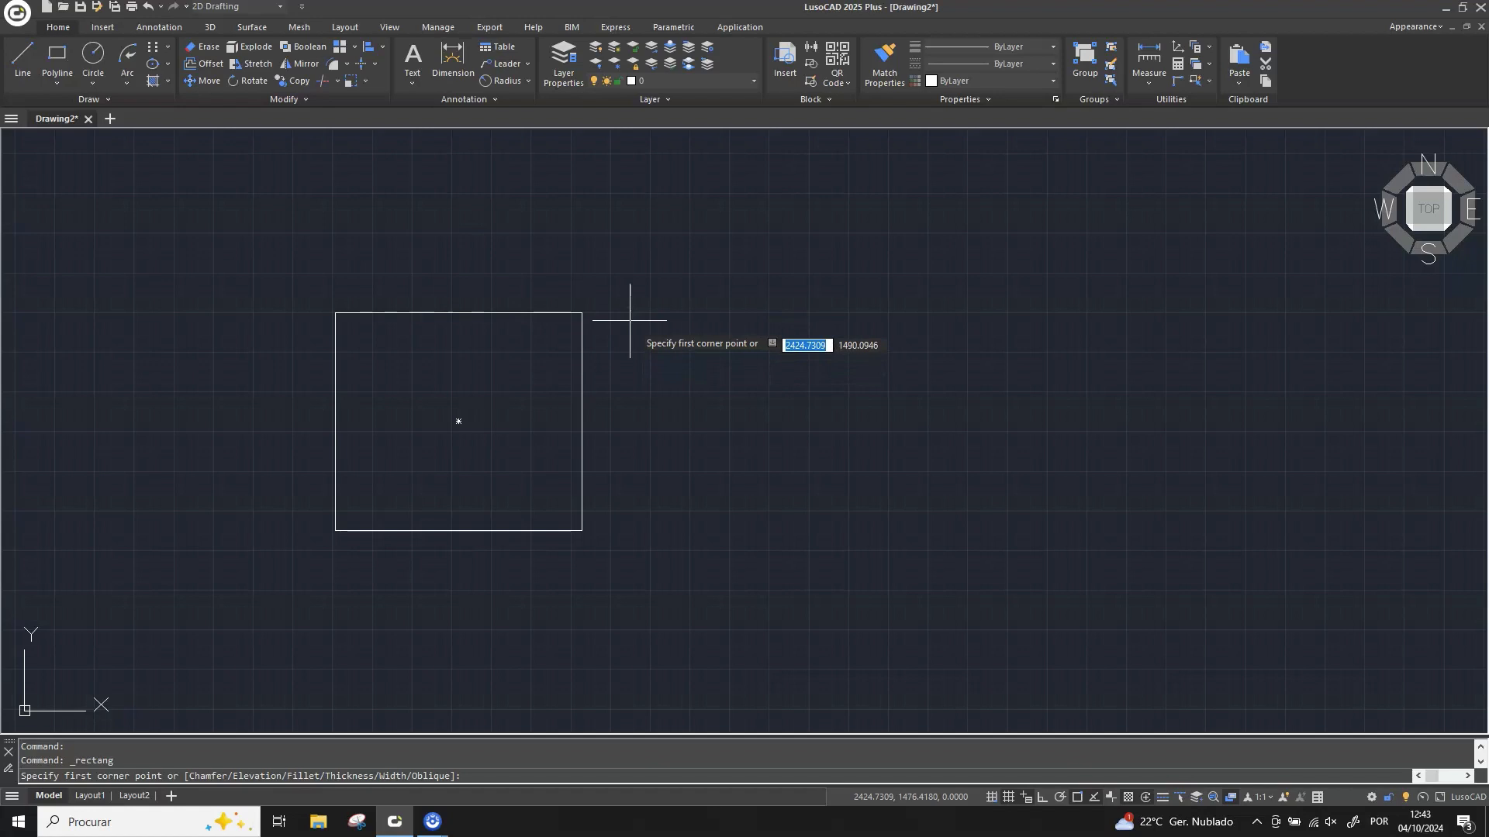
click(628, 313)
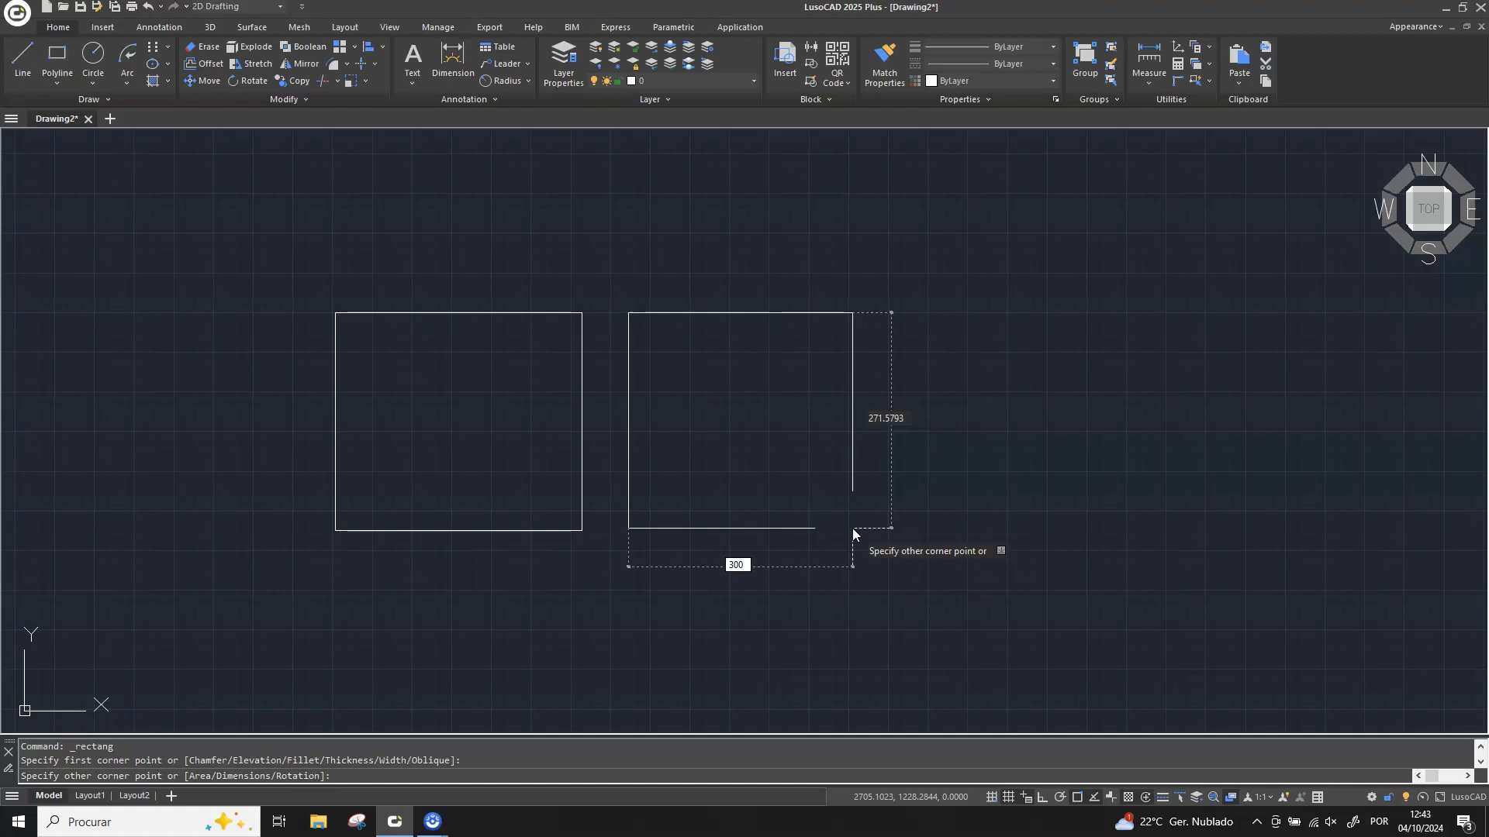
text(300)
key(Return)
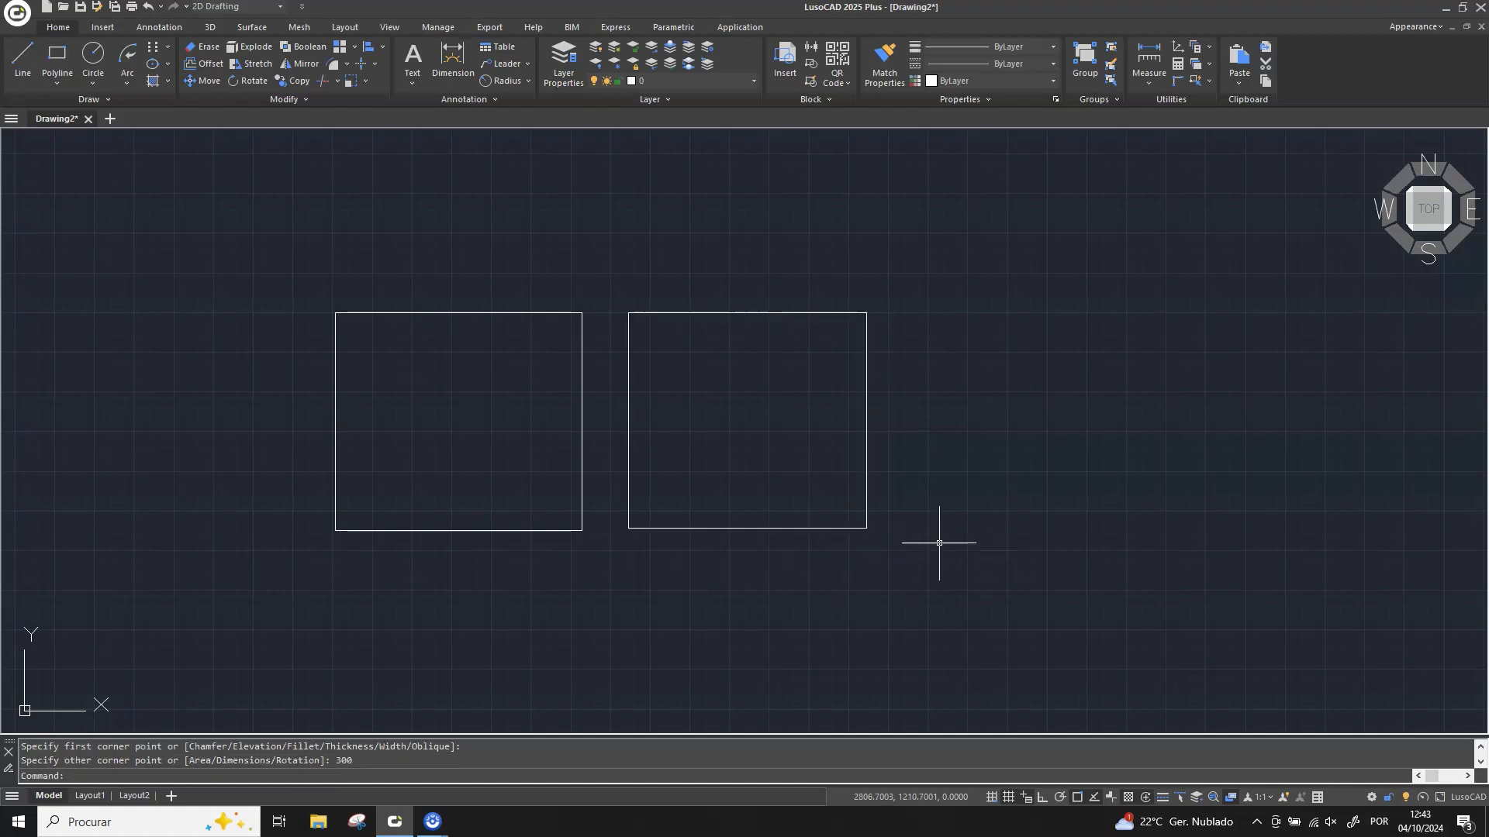
Draw a third rectangle from a corner beyond the second one, with exact dimensions of 300 by 300 units
click(61, 53)
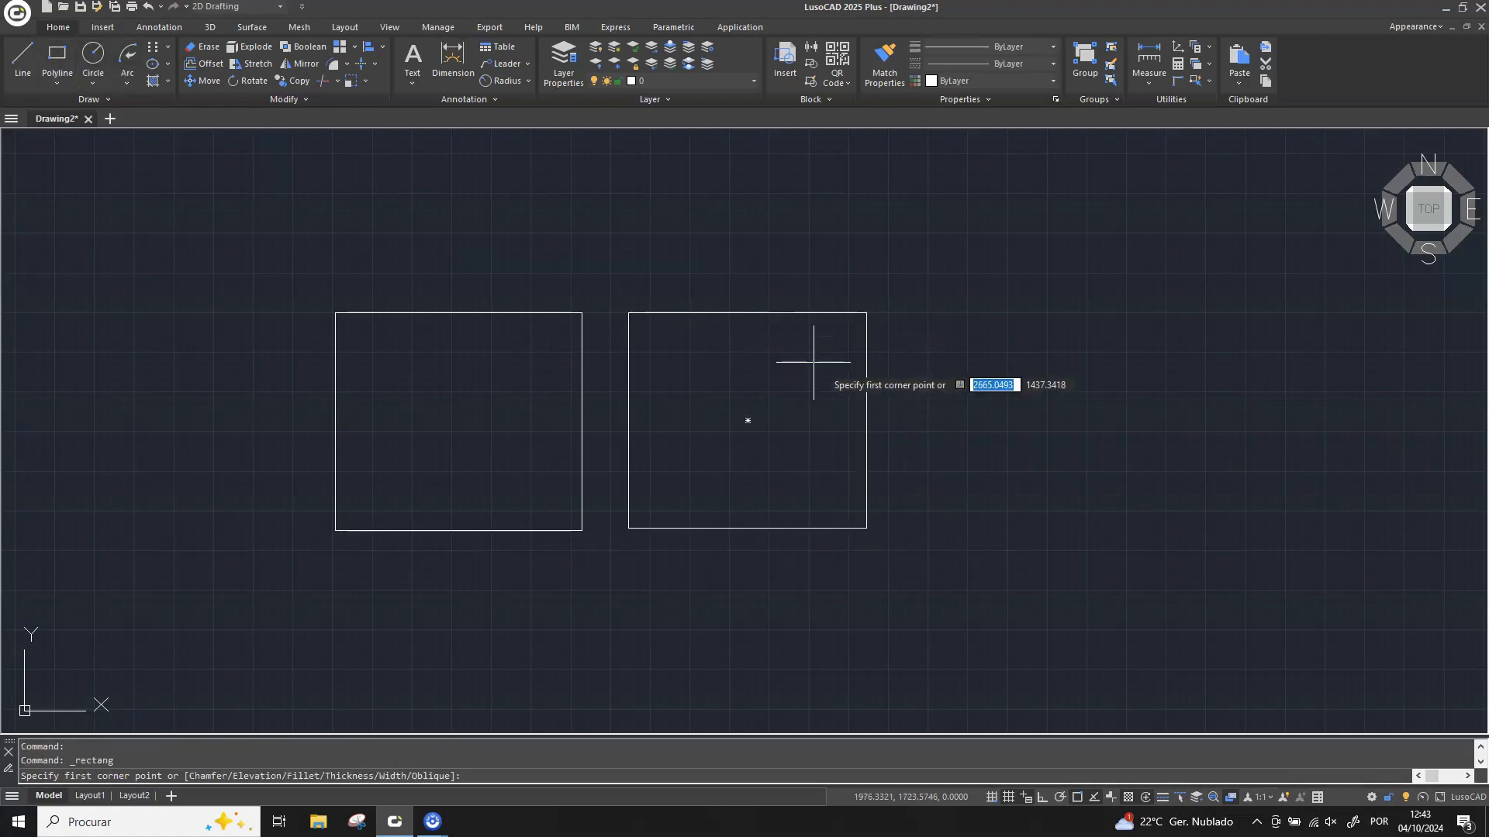
click(924, 312)
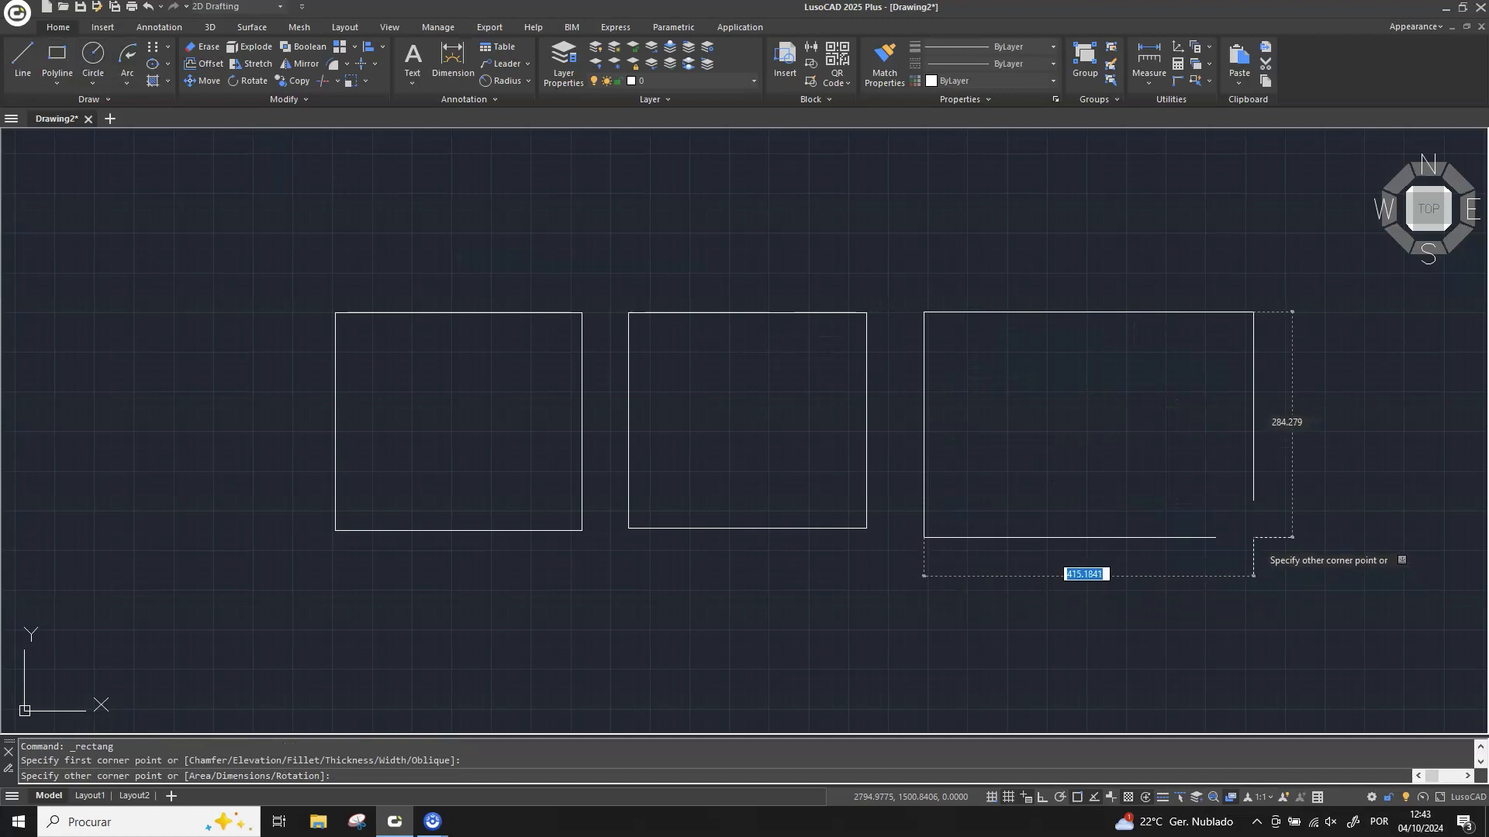
text(30)
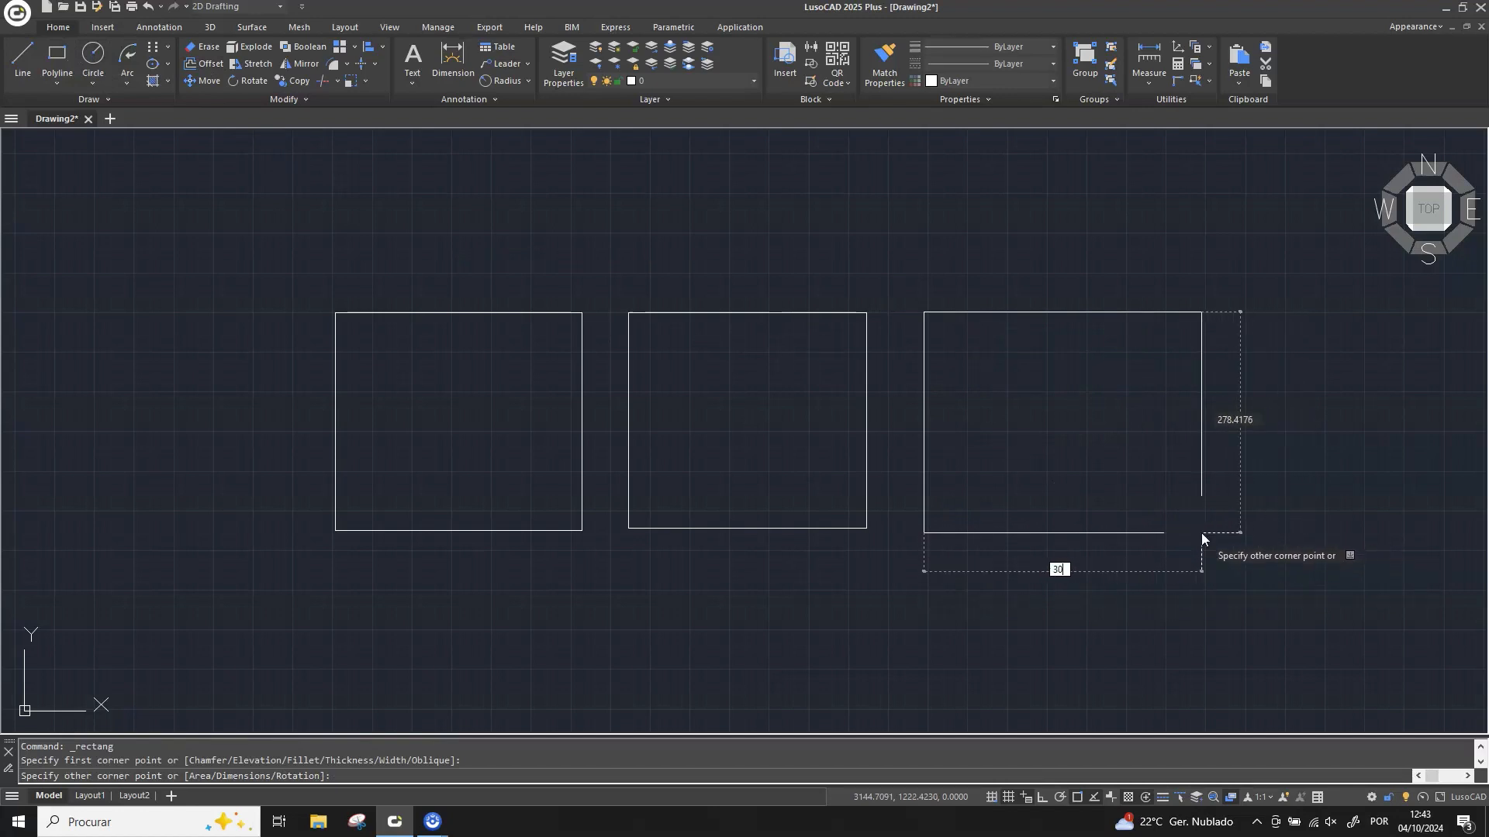
text(0)
key(Tab)
text(300)
key(Return)
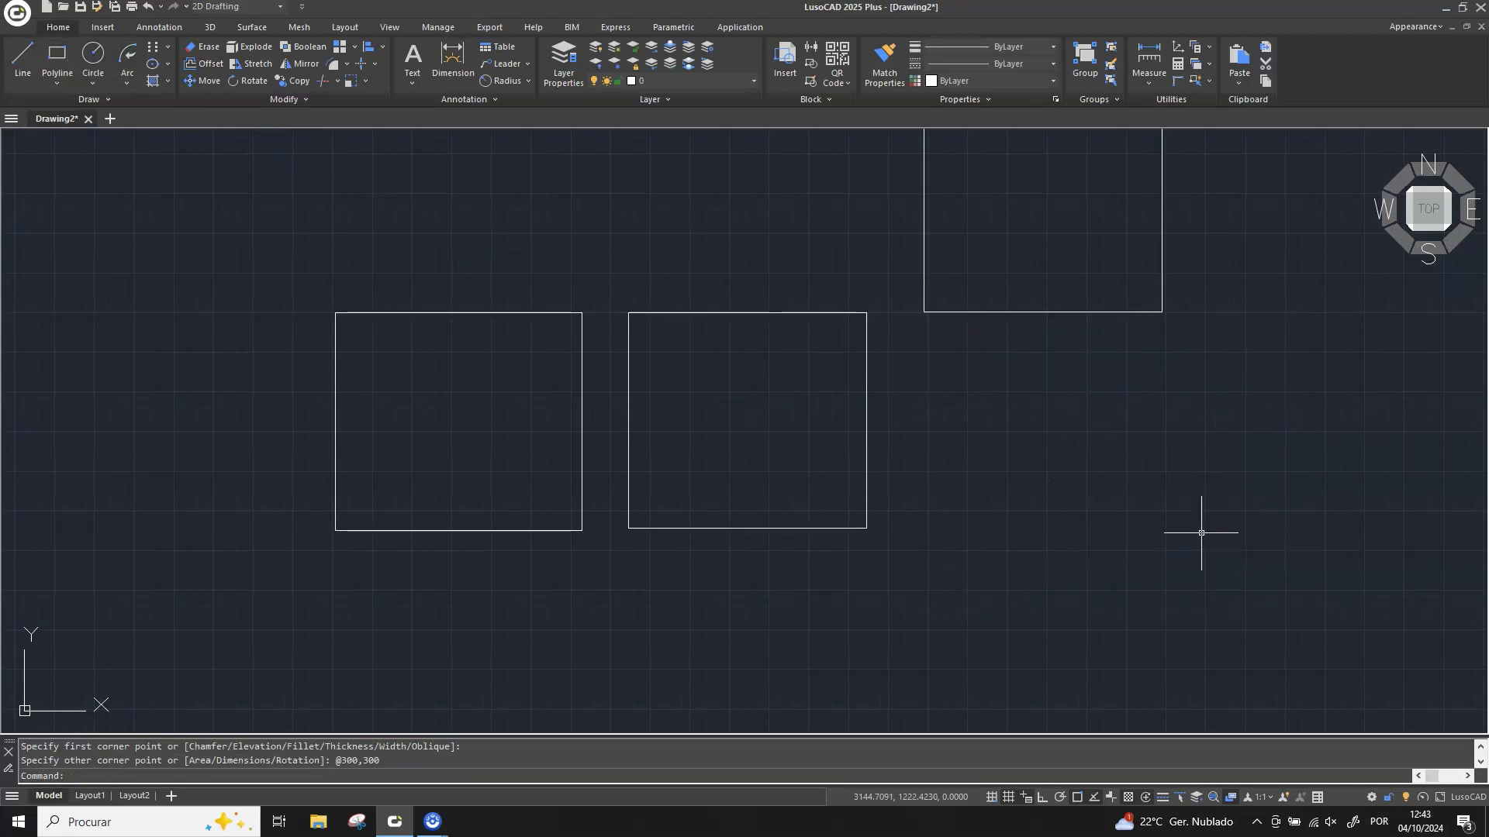
middle_drag(1163, 305, 1139, 399)
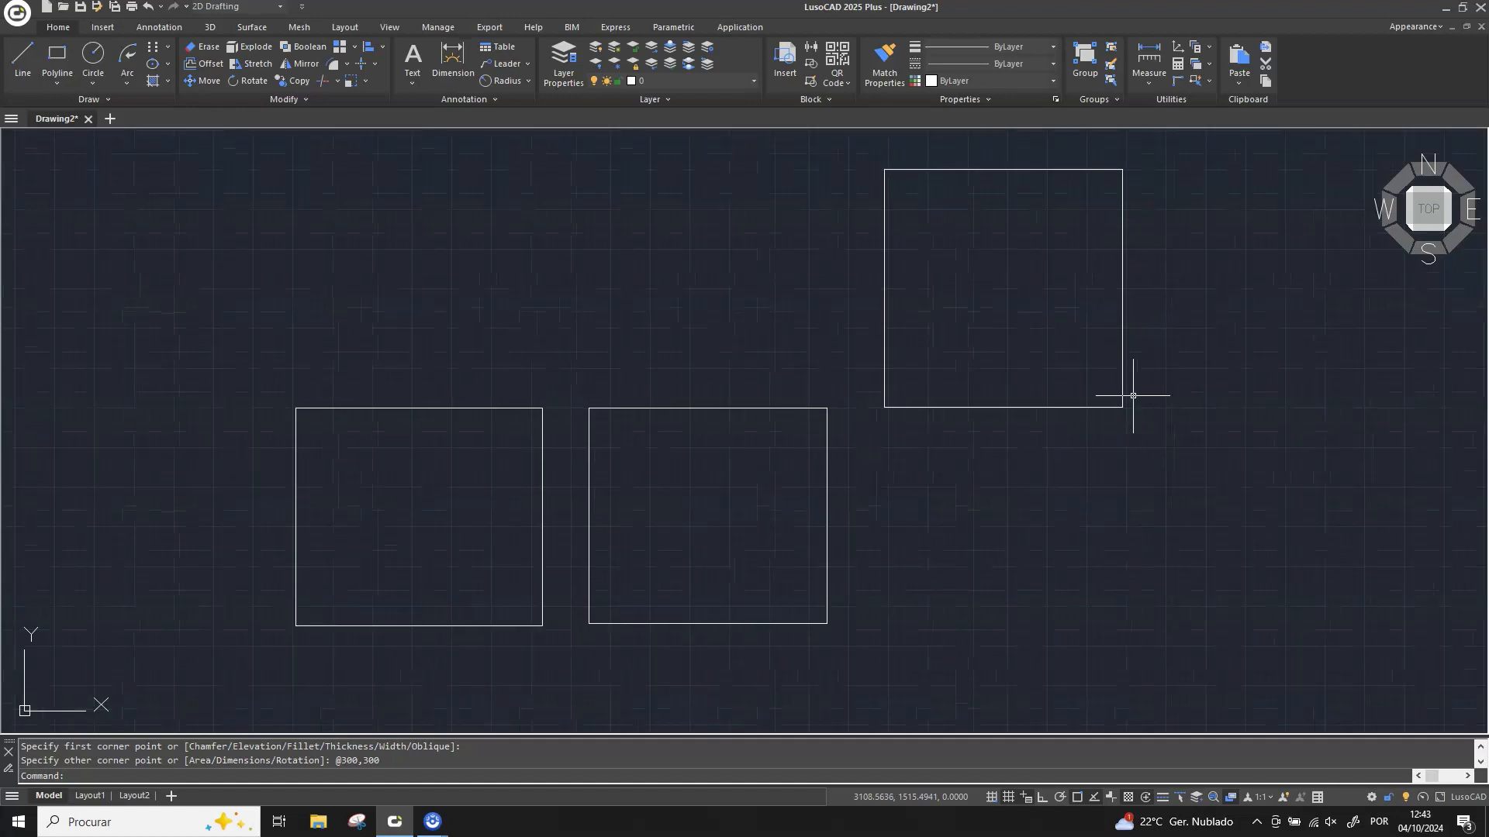
Draw a rectangle with the Area option, using an area of 40000 and a length of 200
key(Return)
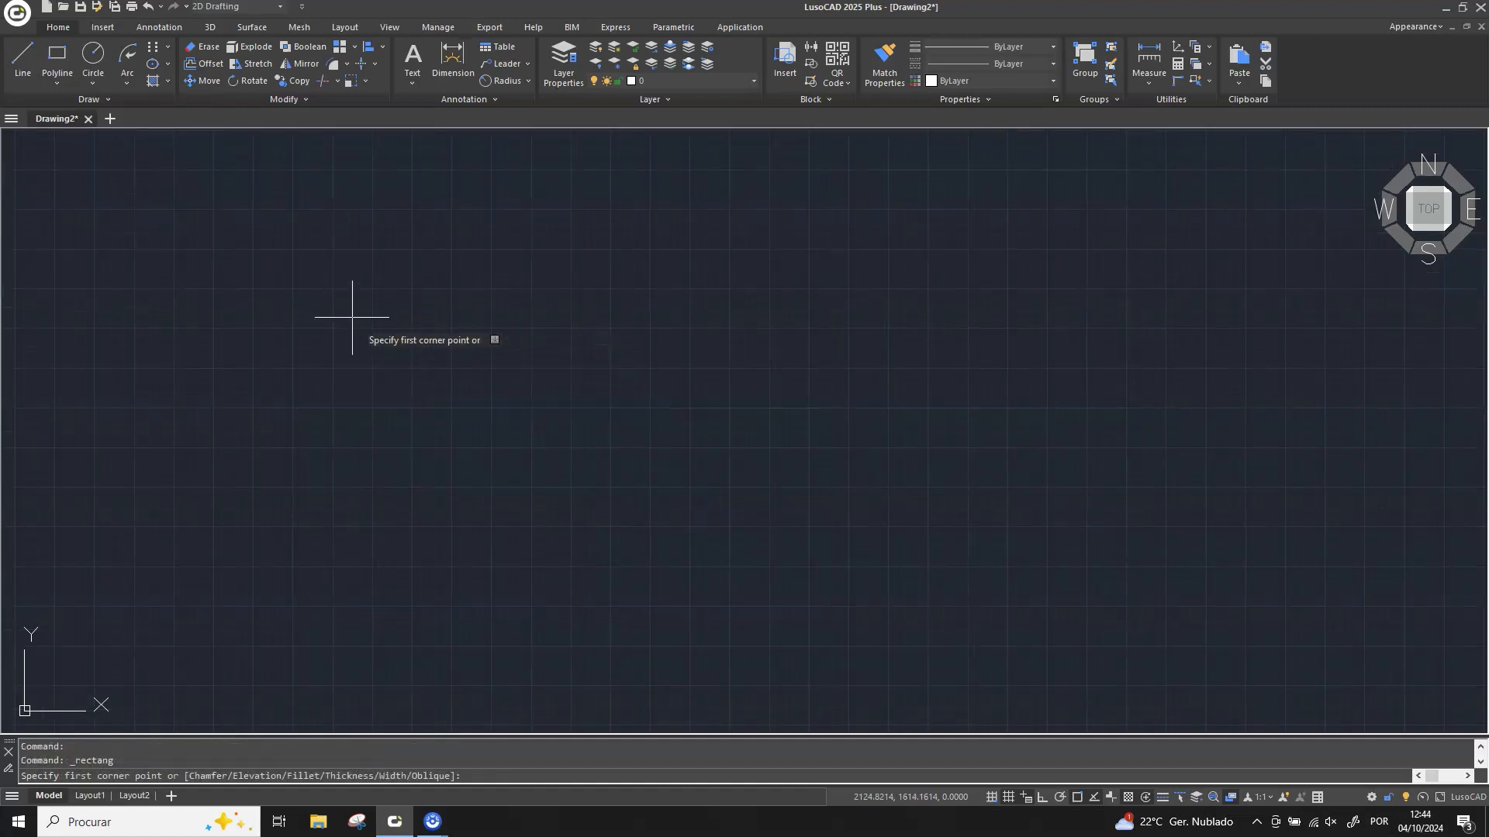
click(352, 318)
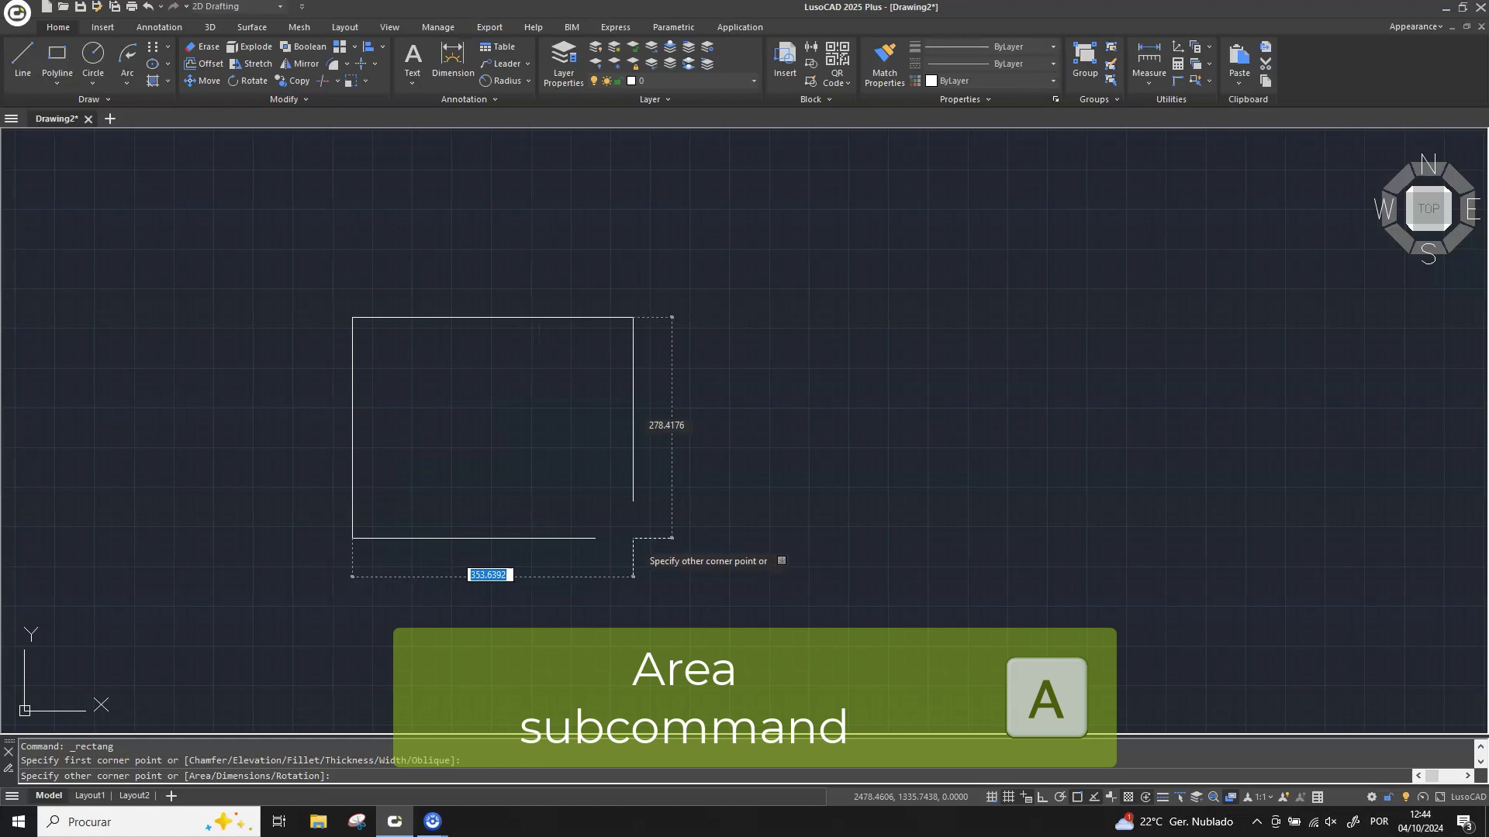
text(A)
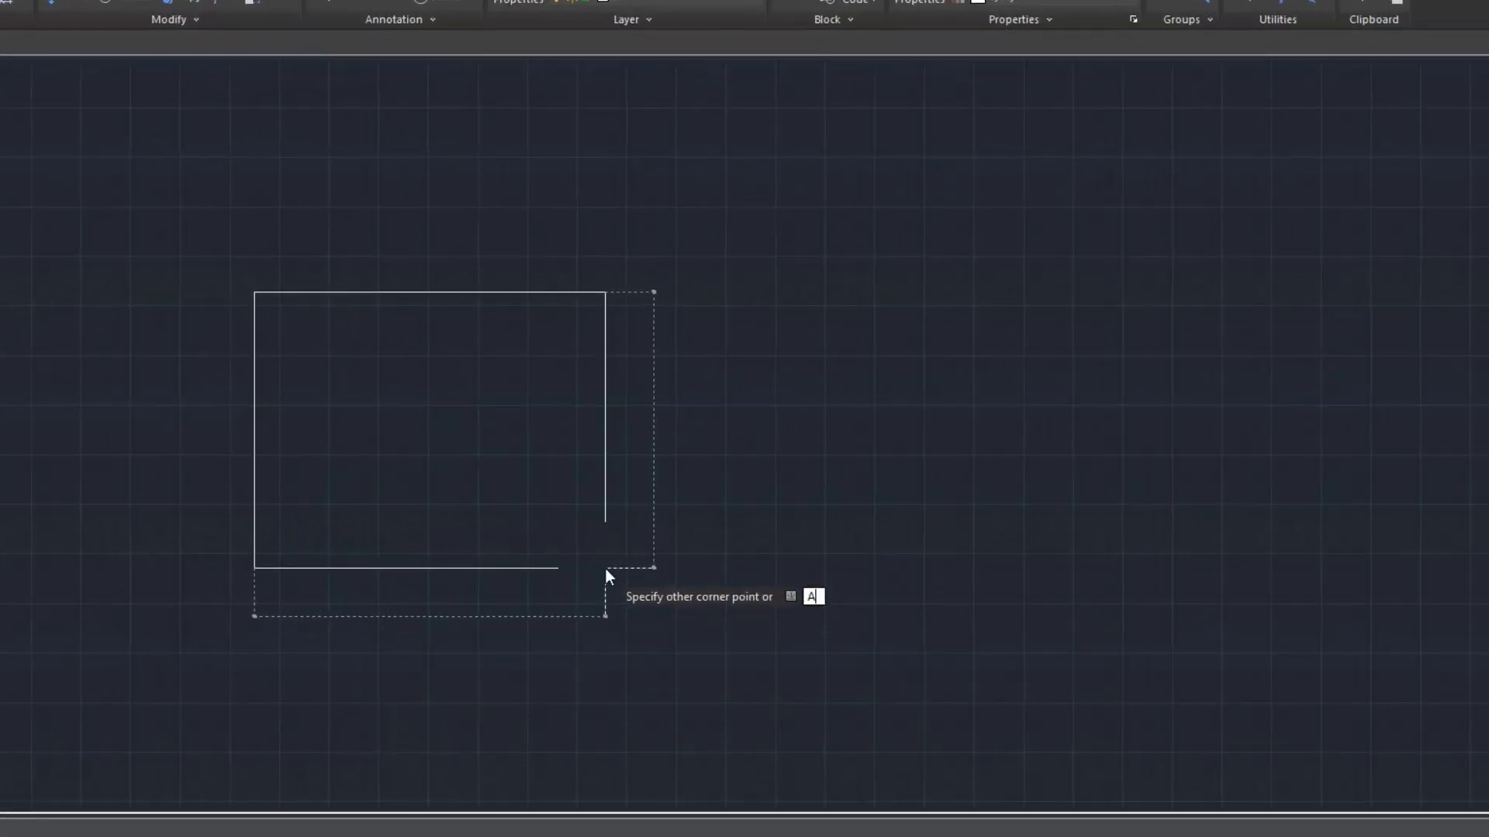
key(Return)
text(40)
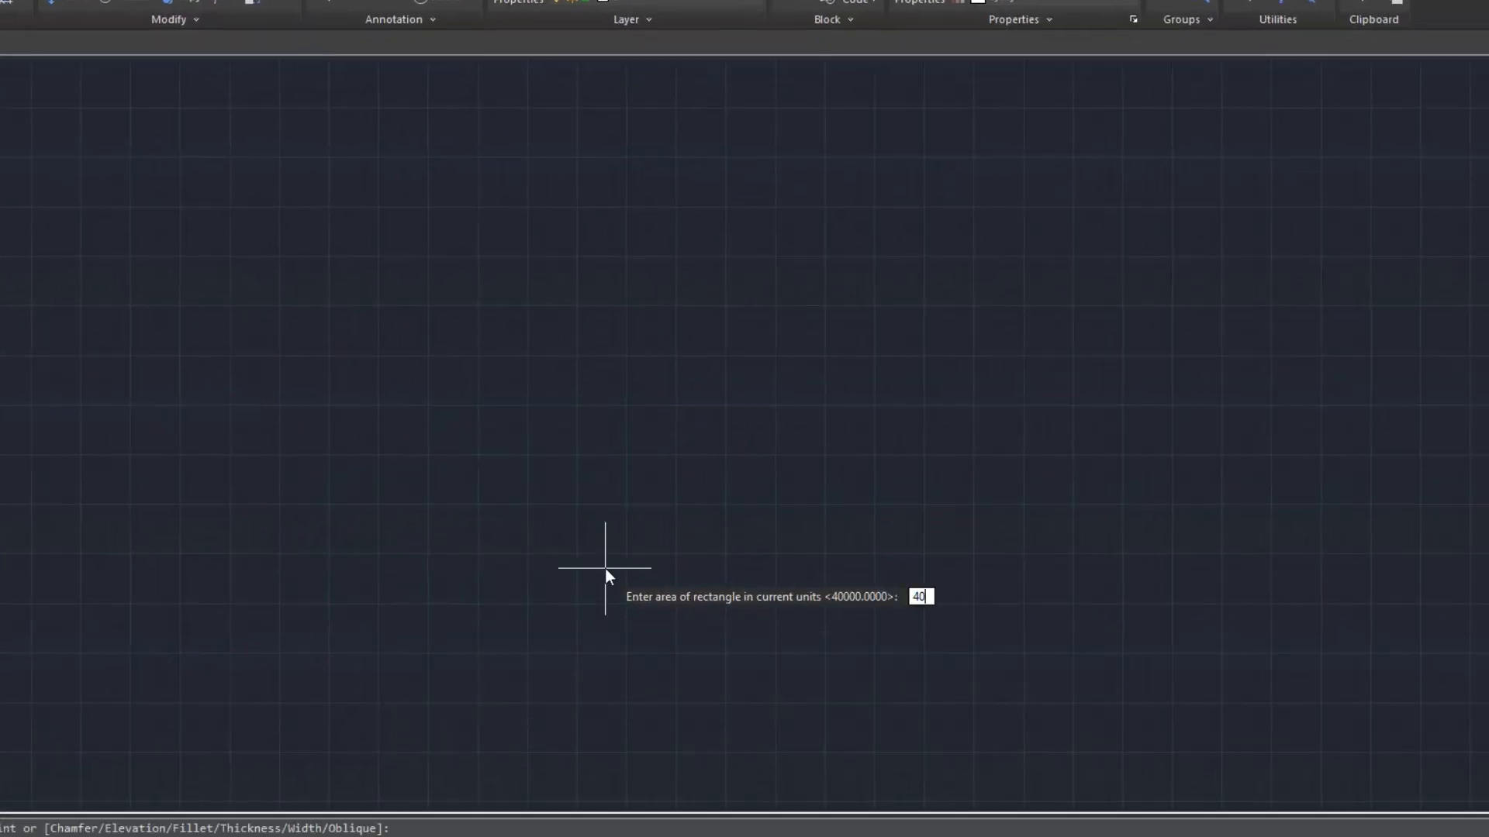
text(000)
key(Return)
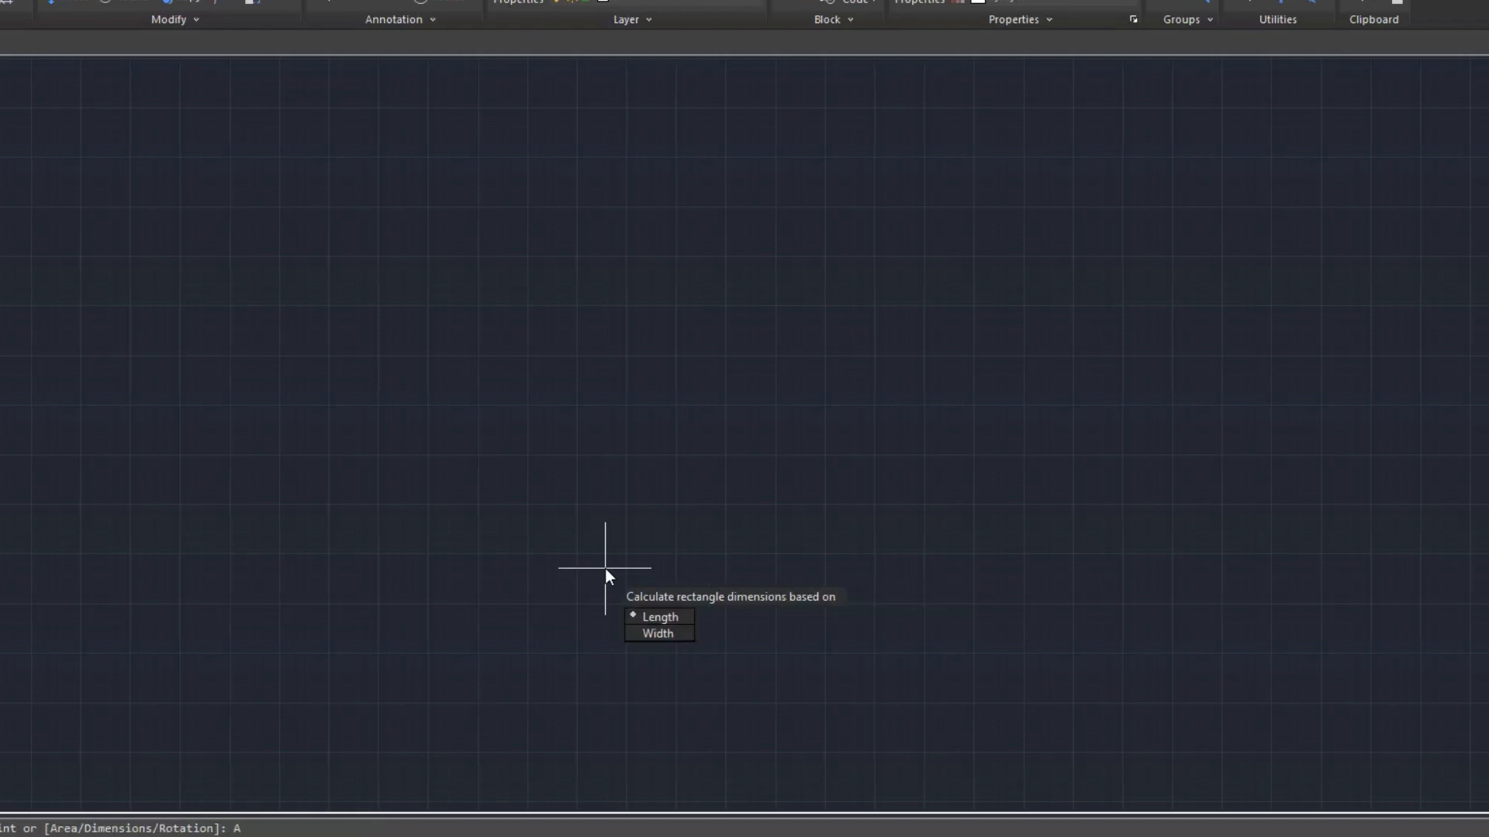
click(667, 615)
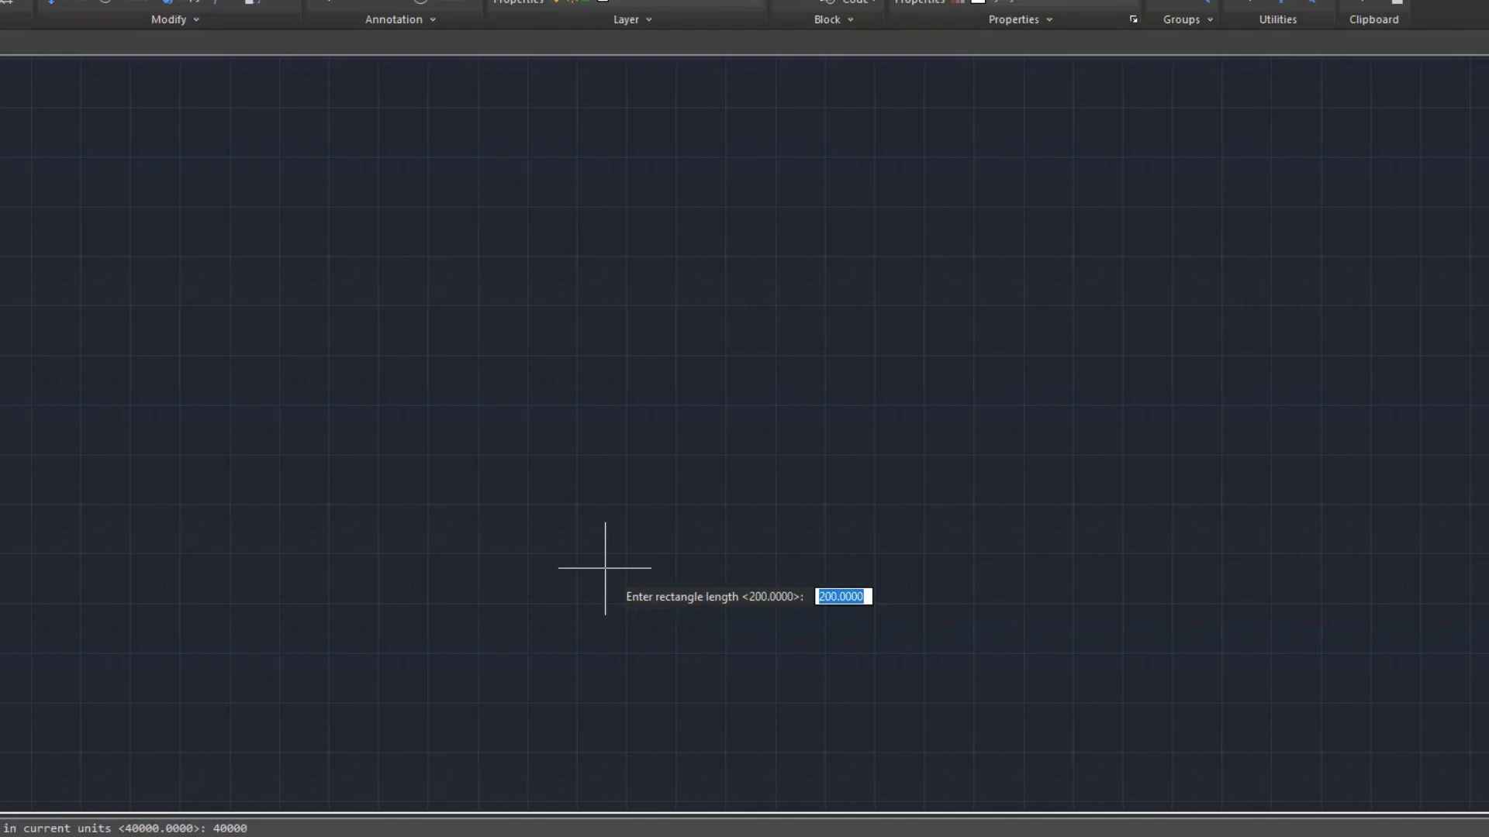
key(Return)
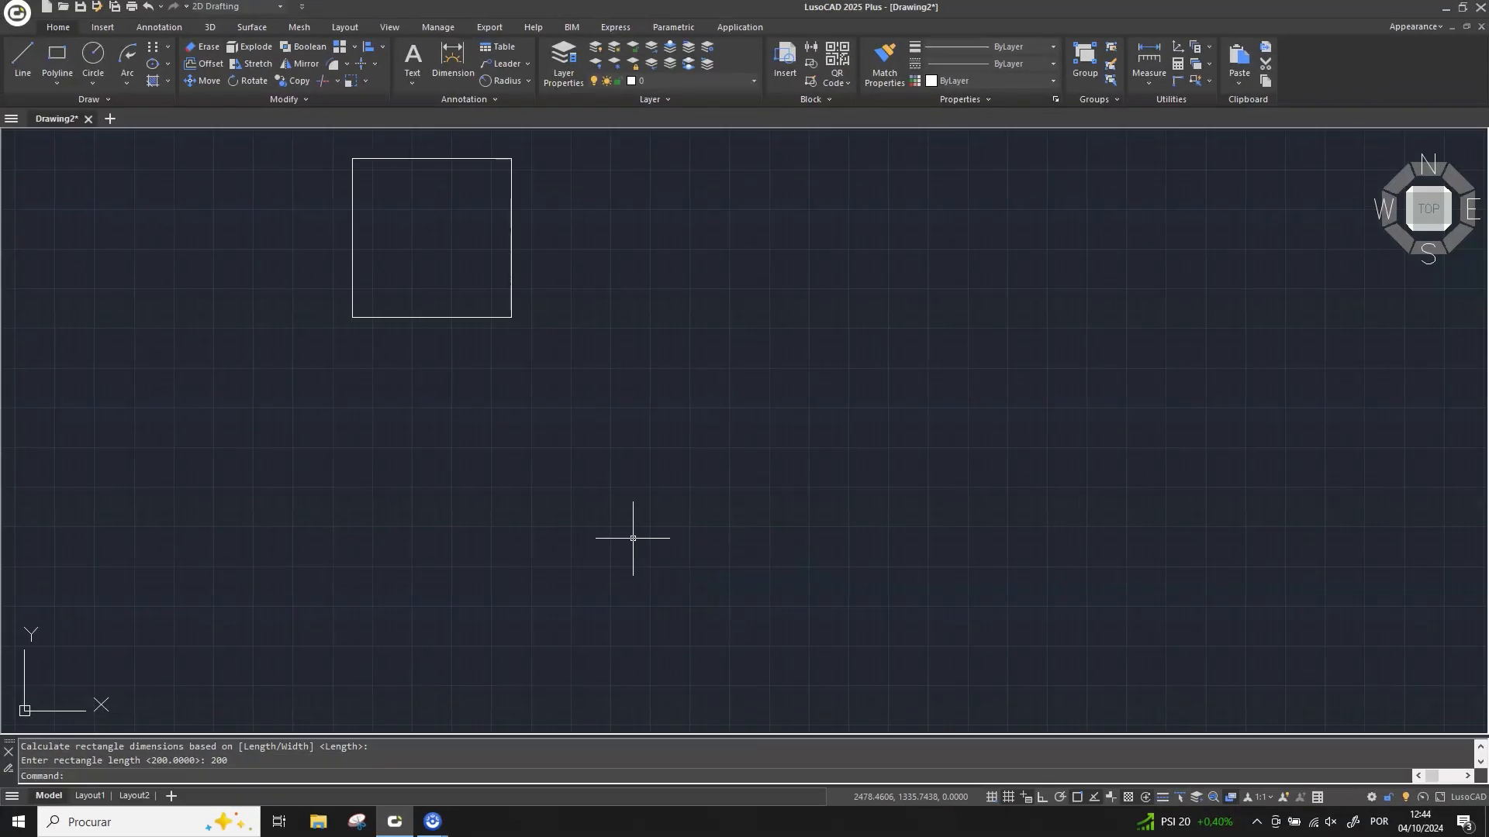
Draw another rectangle beside the 200-unit one with the Area option, keeping area 40000 and using a length of 100
key(Return)
click(642, 310)
text(A)
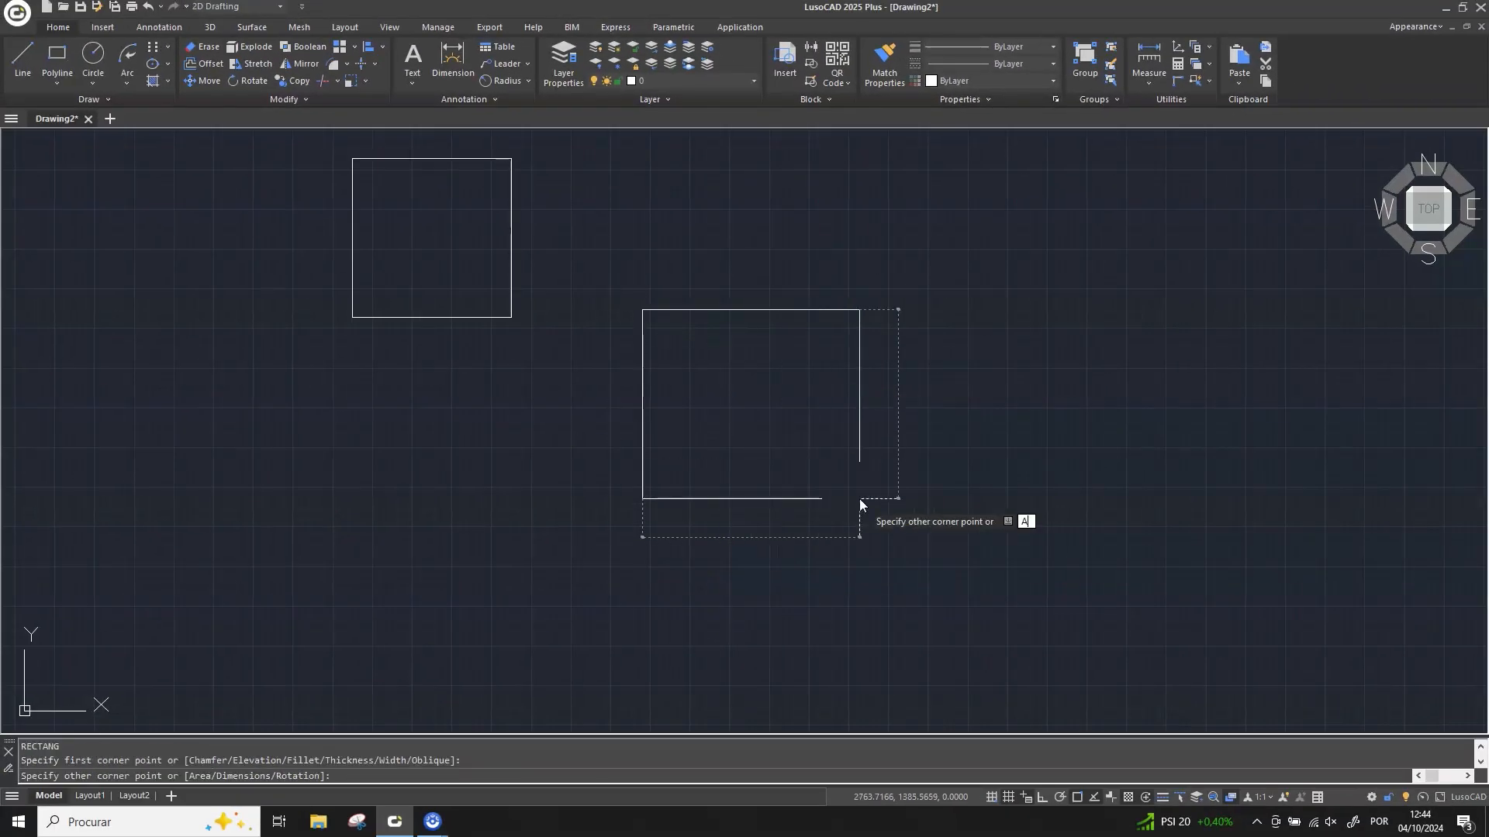
key(Return)
key(Return)
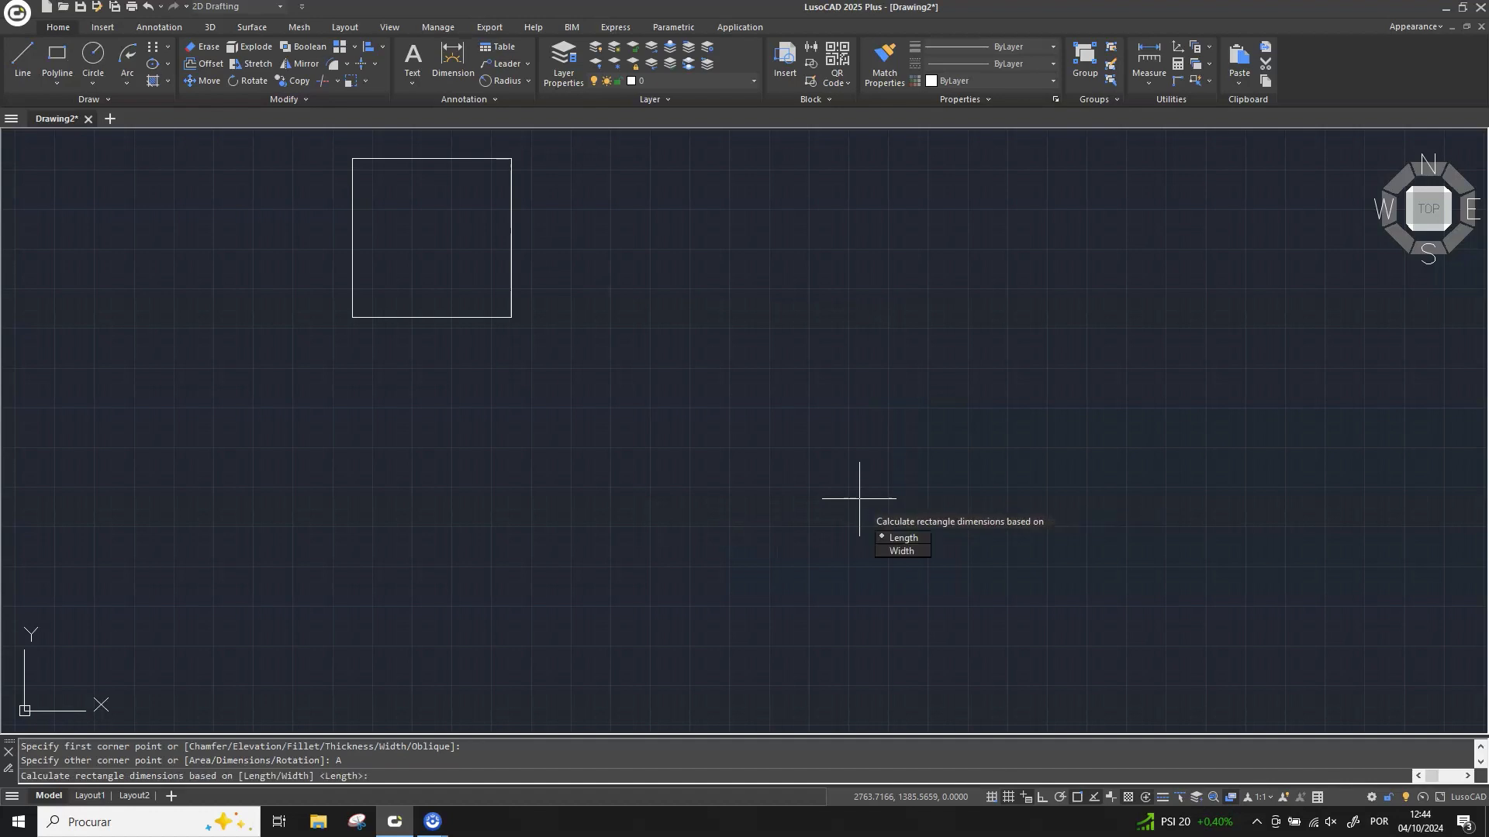
key(Return)
text(100)
key(Return)
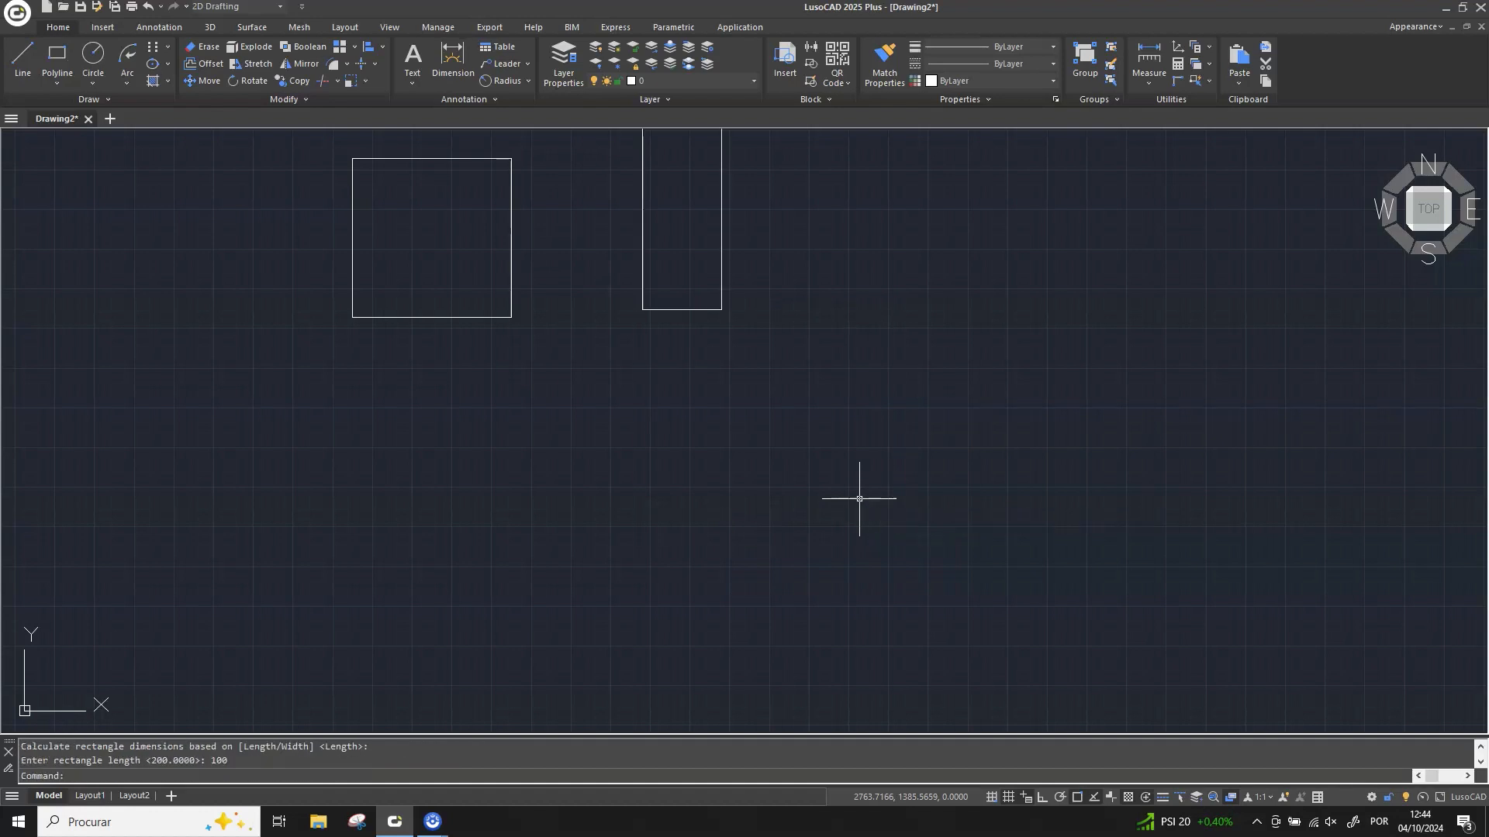
middle_drag(818, 288, 869, 509)
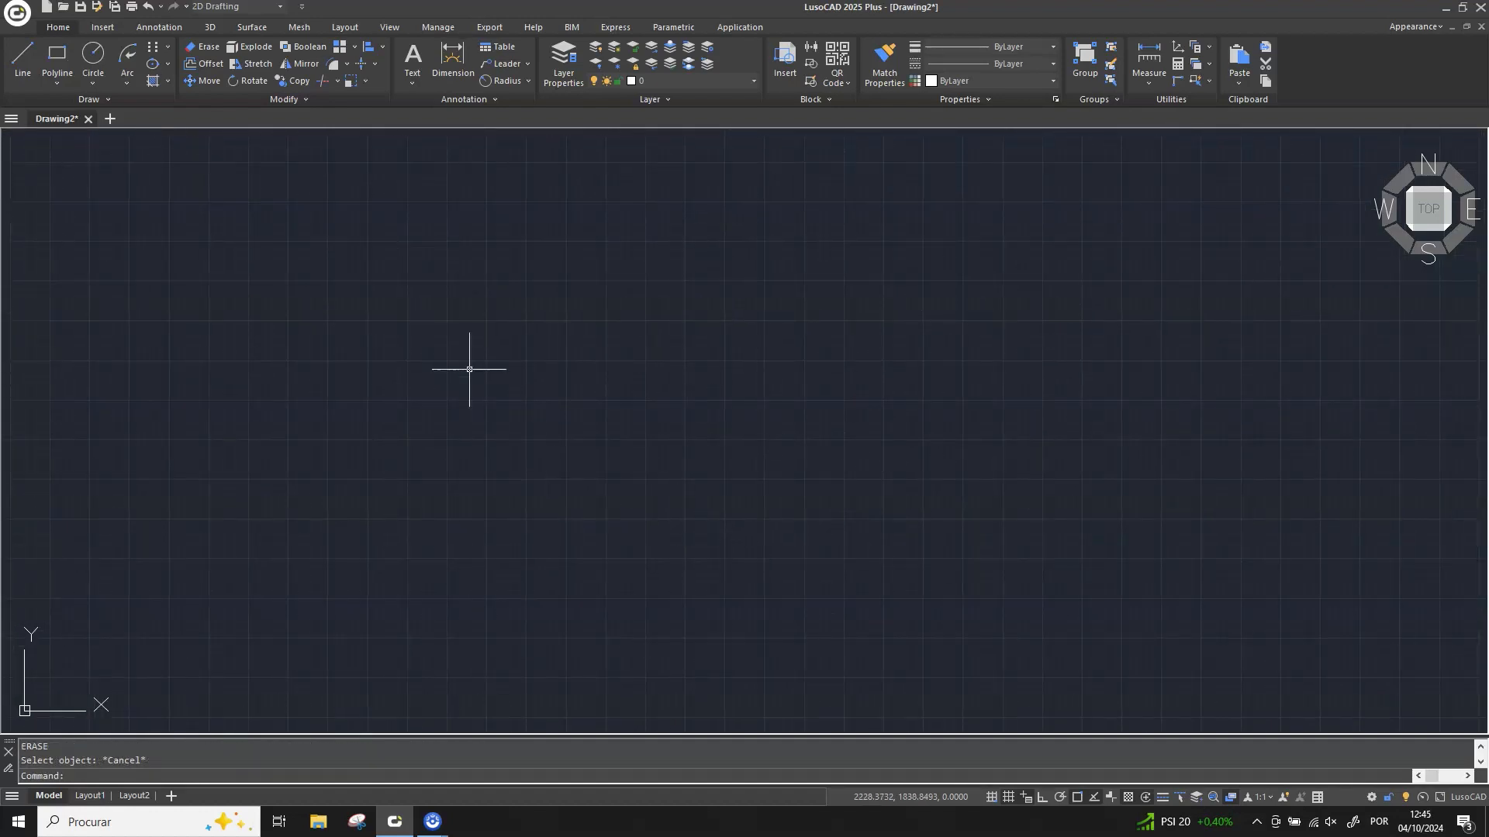
Draw a rectangle with the Dimensions option, using a length of 300 and a width of 300
text(REC)
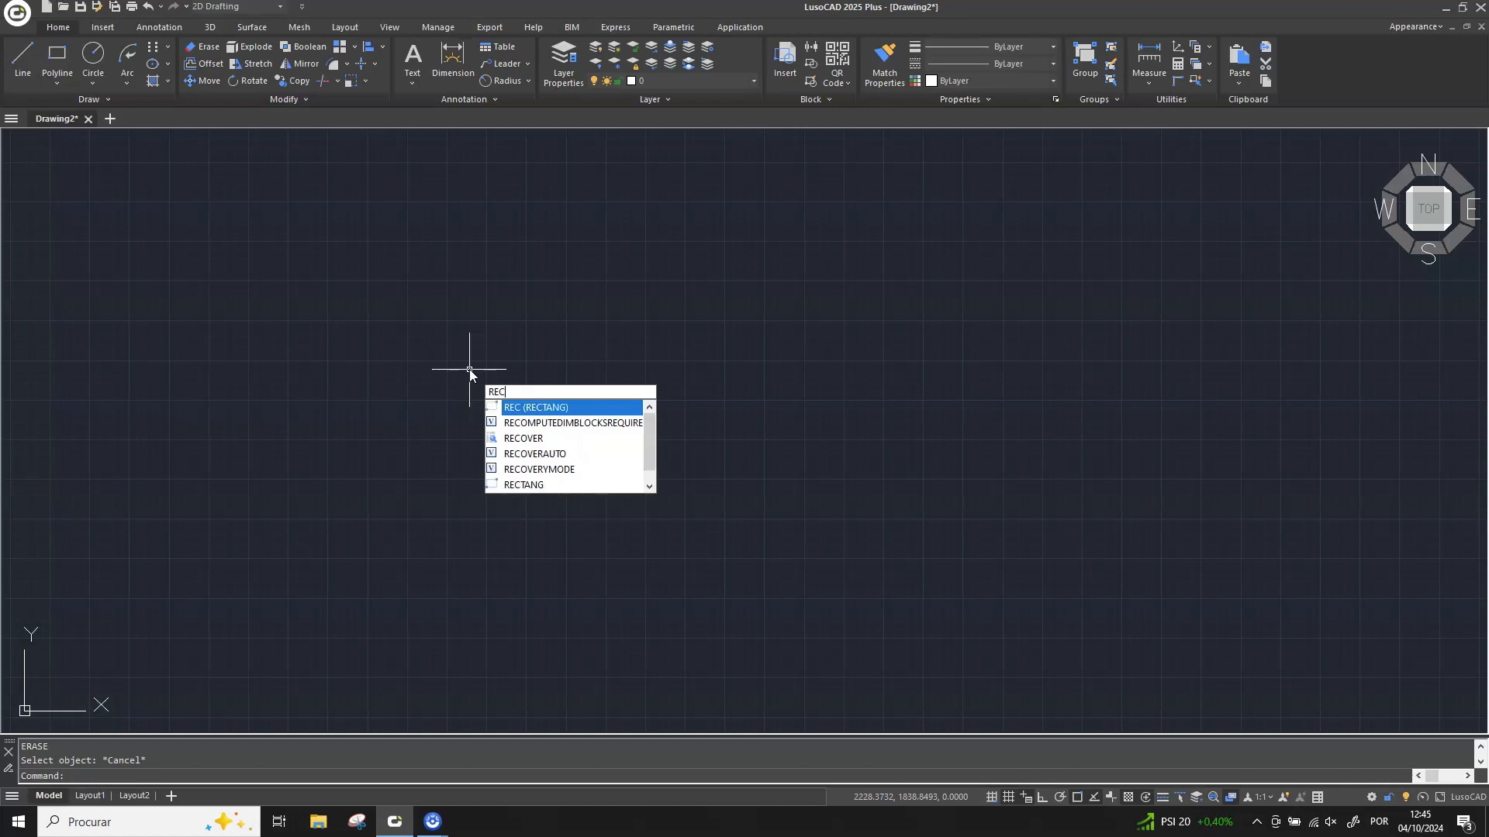
key(Return)
click(465, 341)
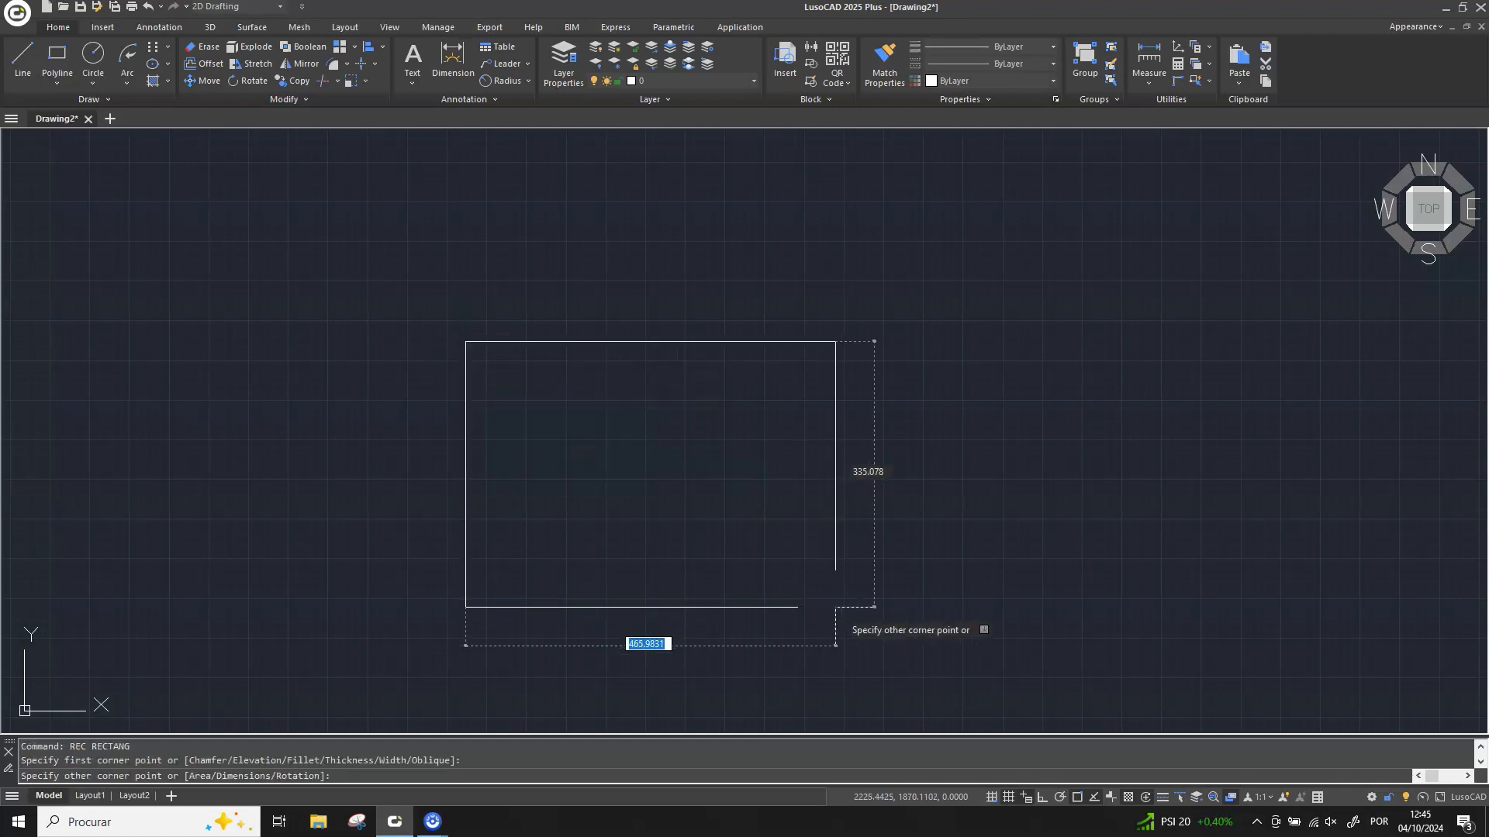
key(d)
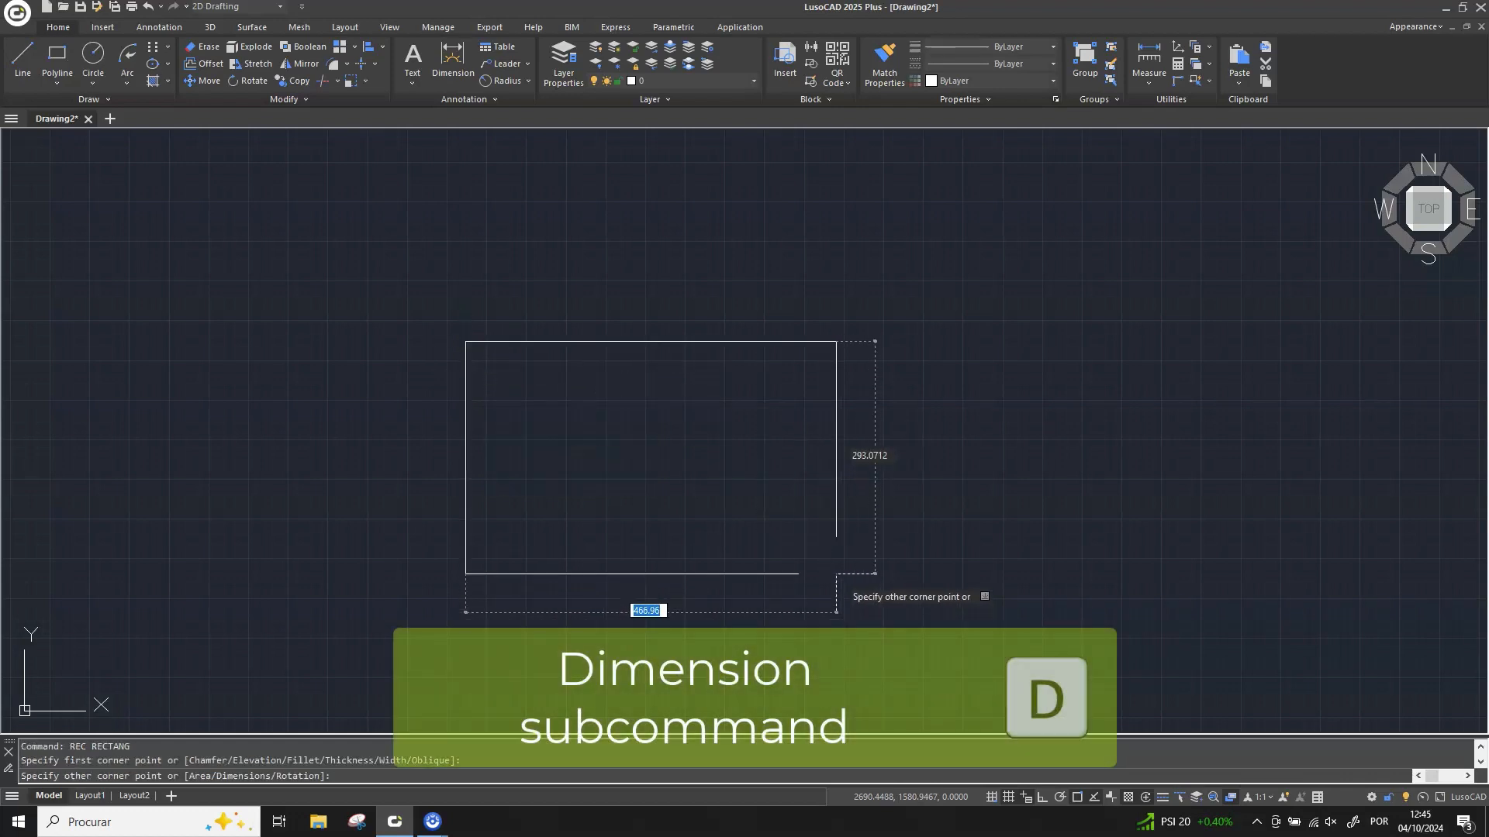
text(D)
key(Return)
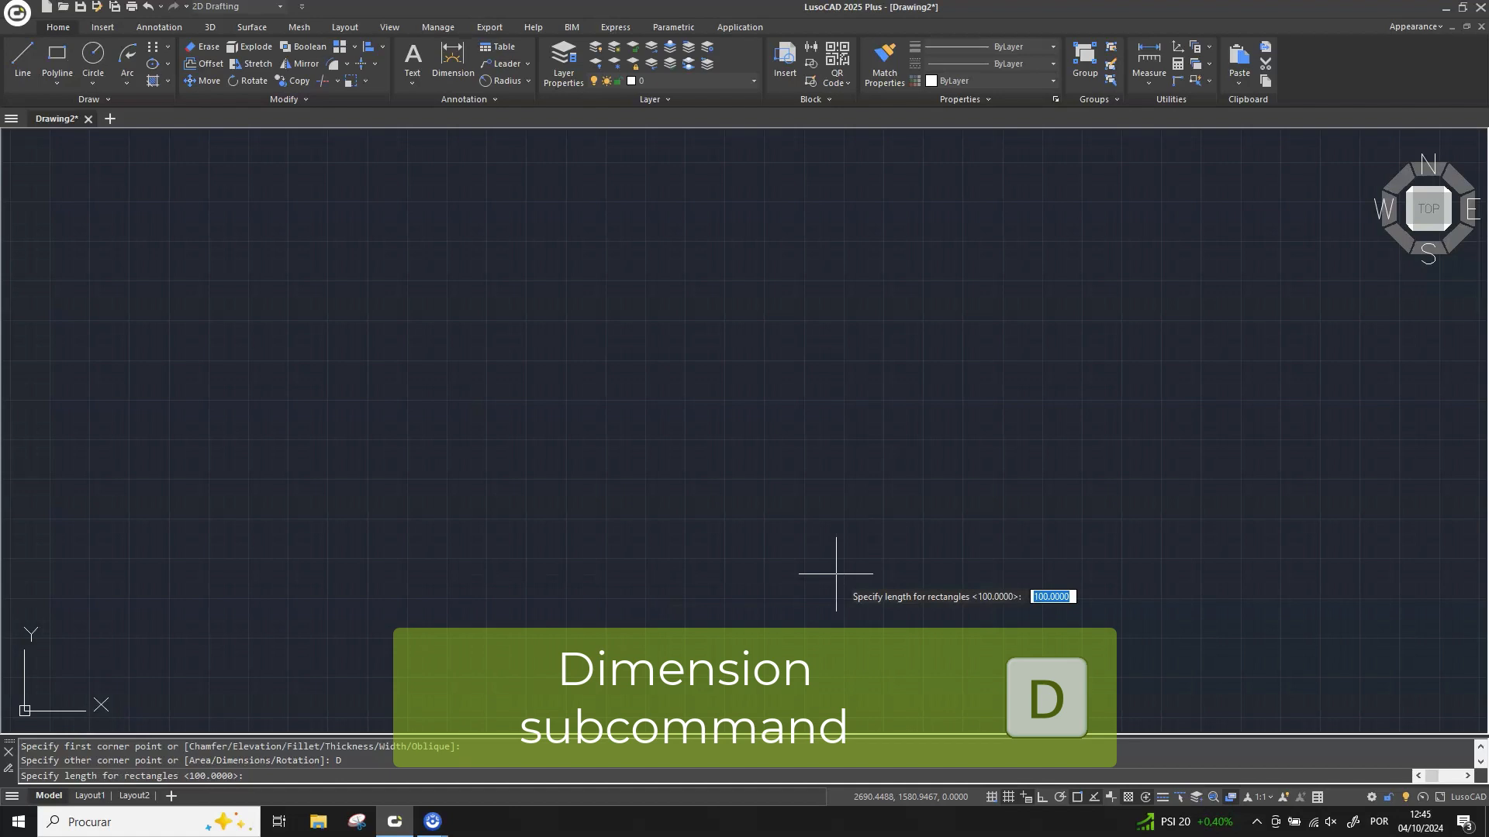
text(300)
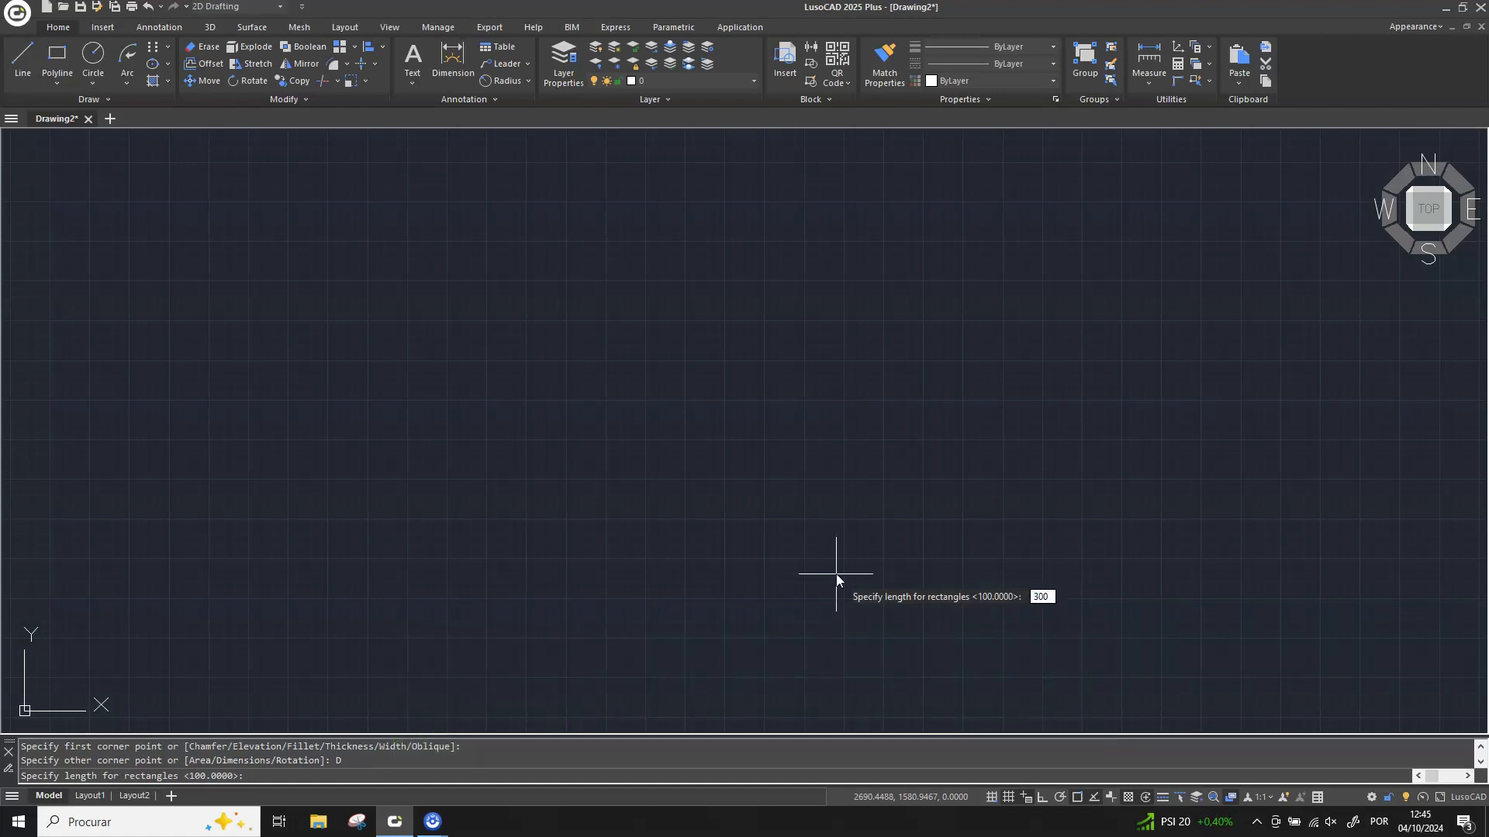
key(Return)
text(300)
key(Return)
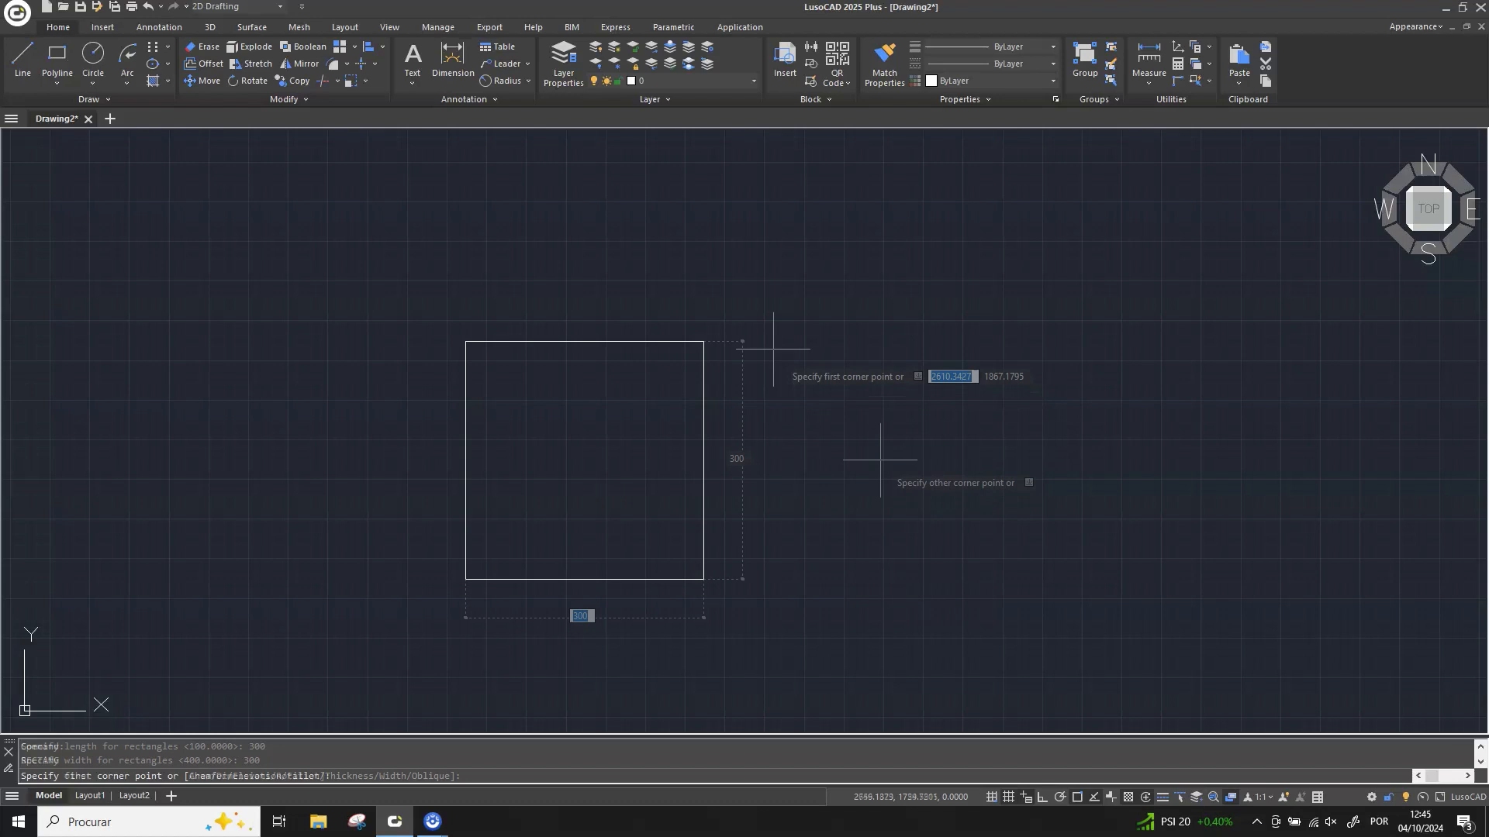
Start another rectangle beside the 300-unit square and choose its Rotation option
click(771, 341)
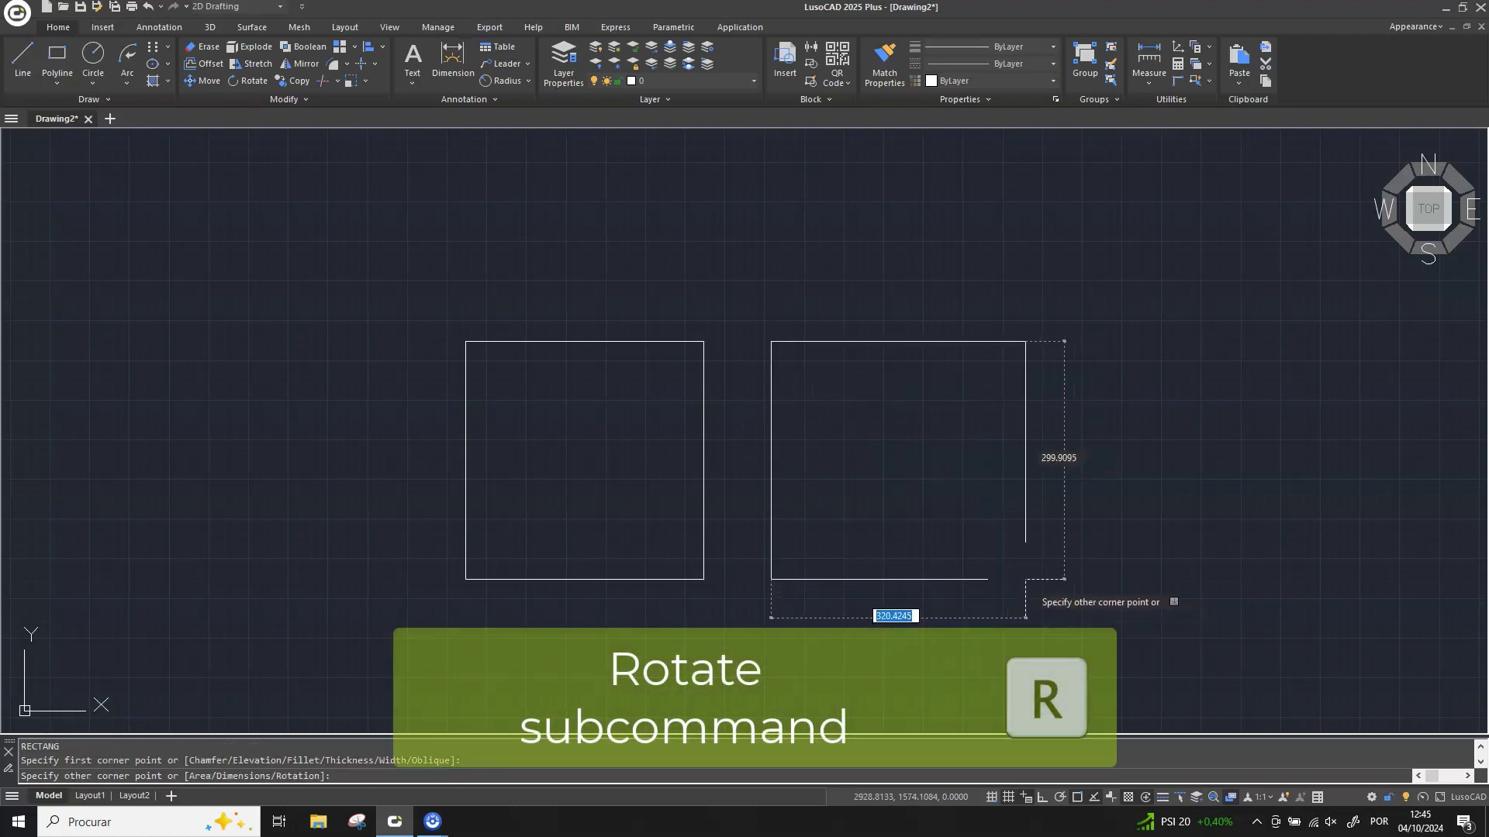
text(R)
key(Return)
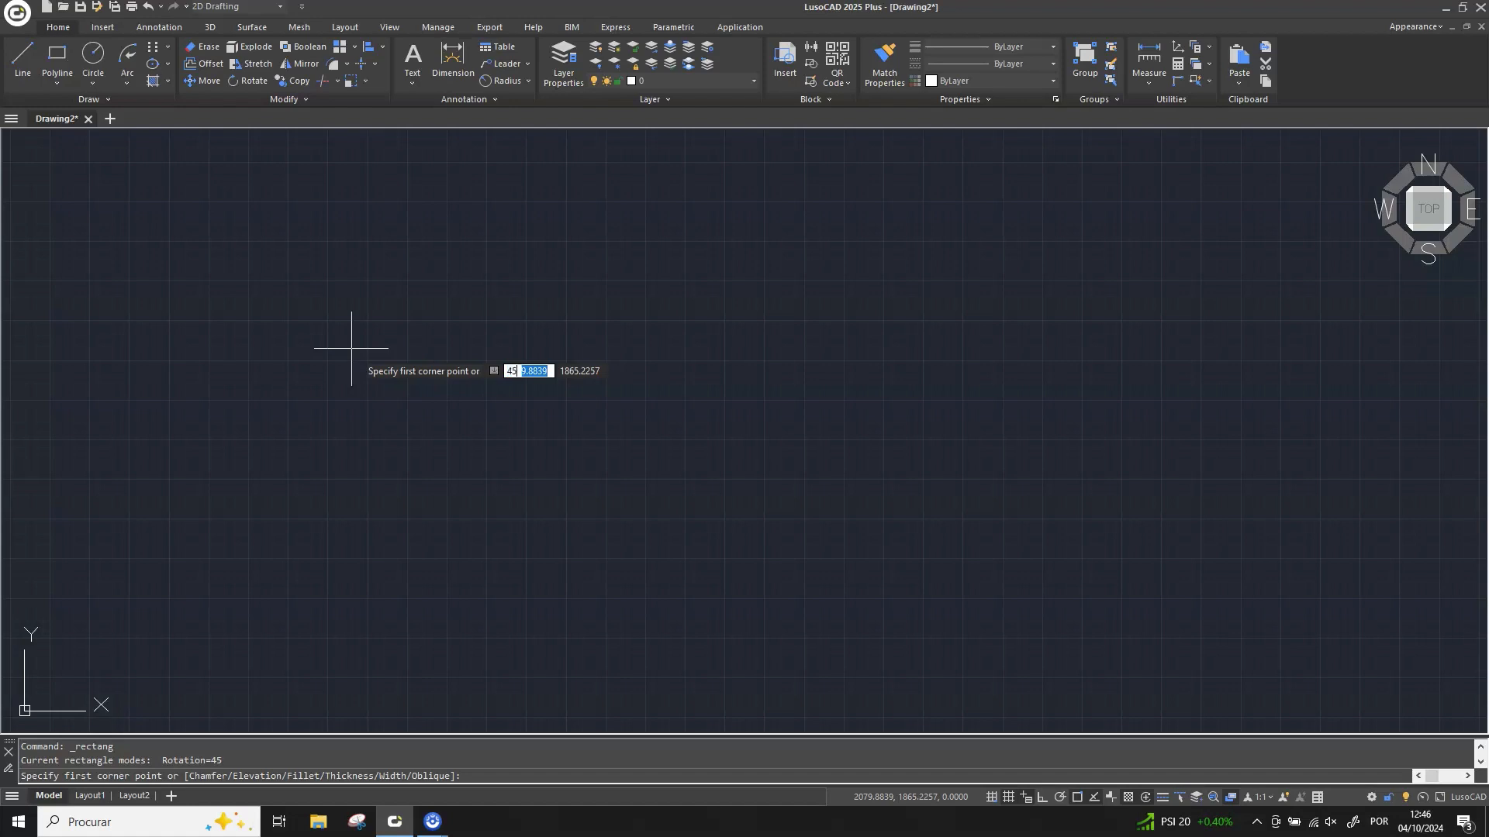
Set both chamfer distances for a new rectangle to 100
text(C)
key(Return)
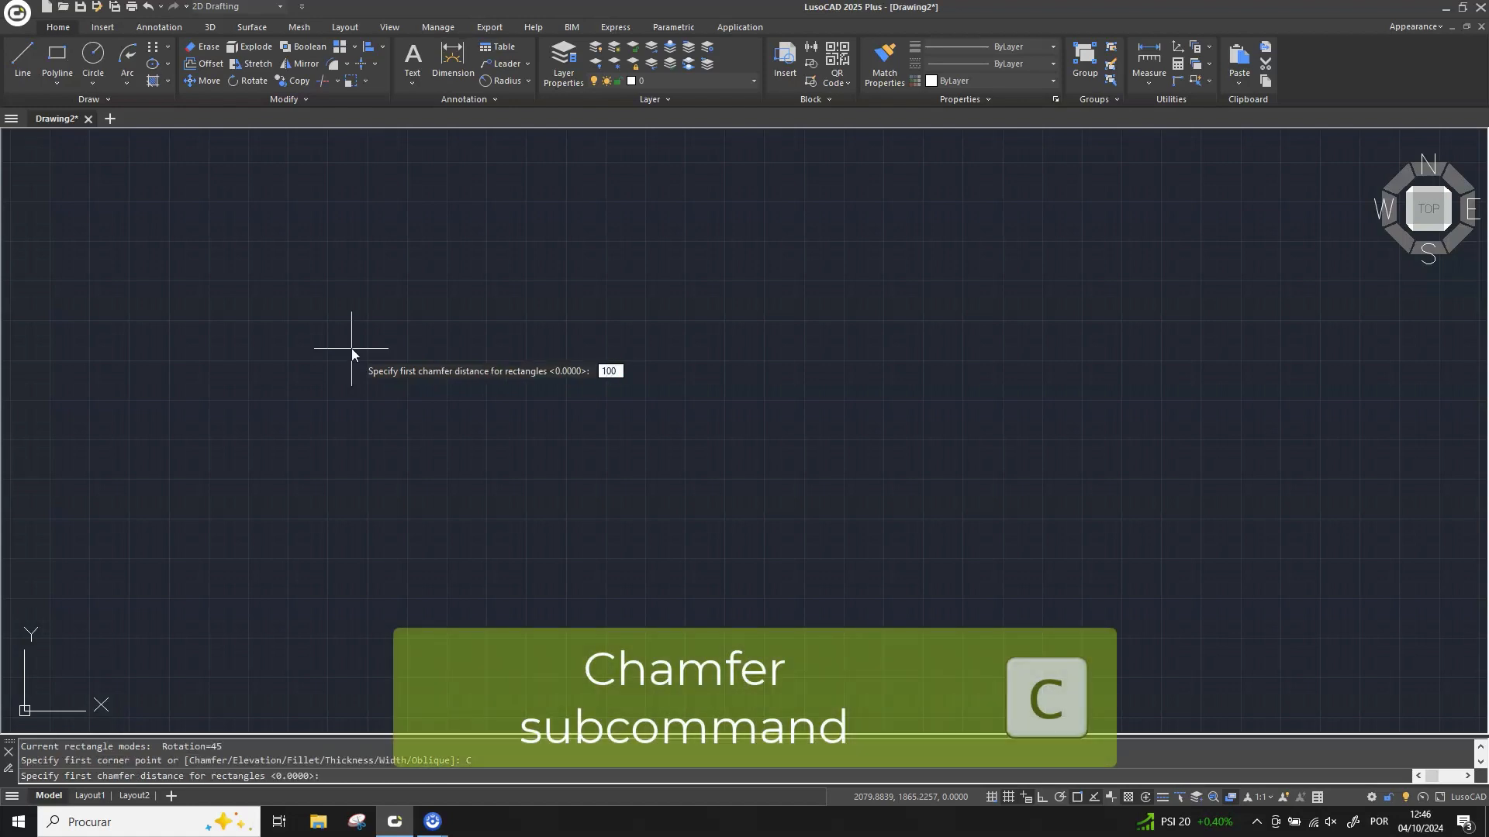
key(Return)
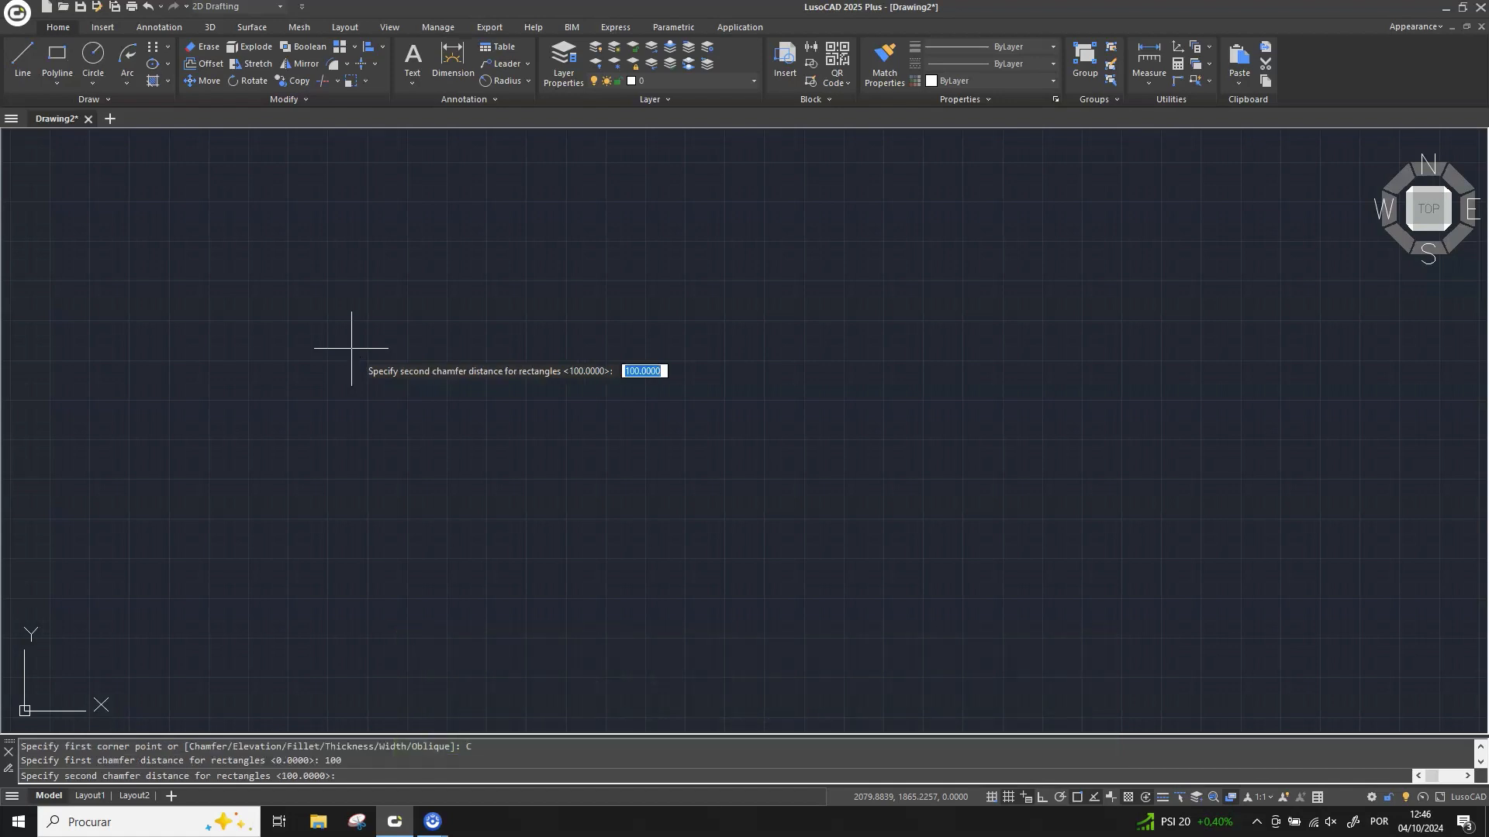
text(1)
key(Return)
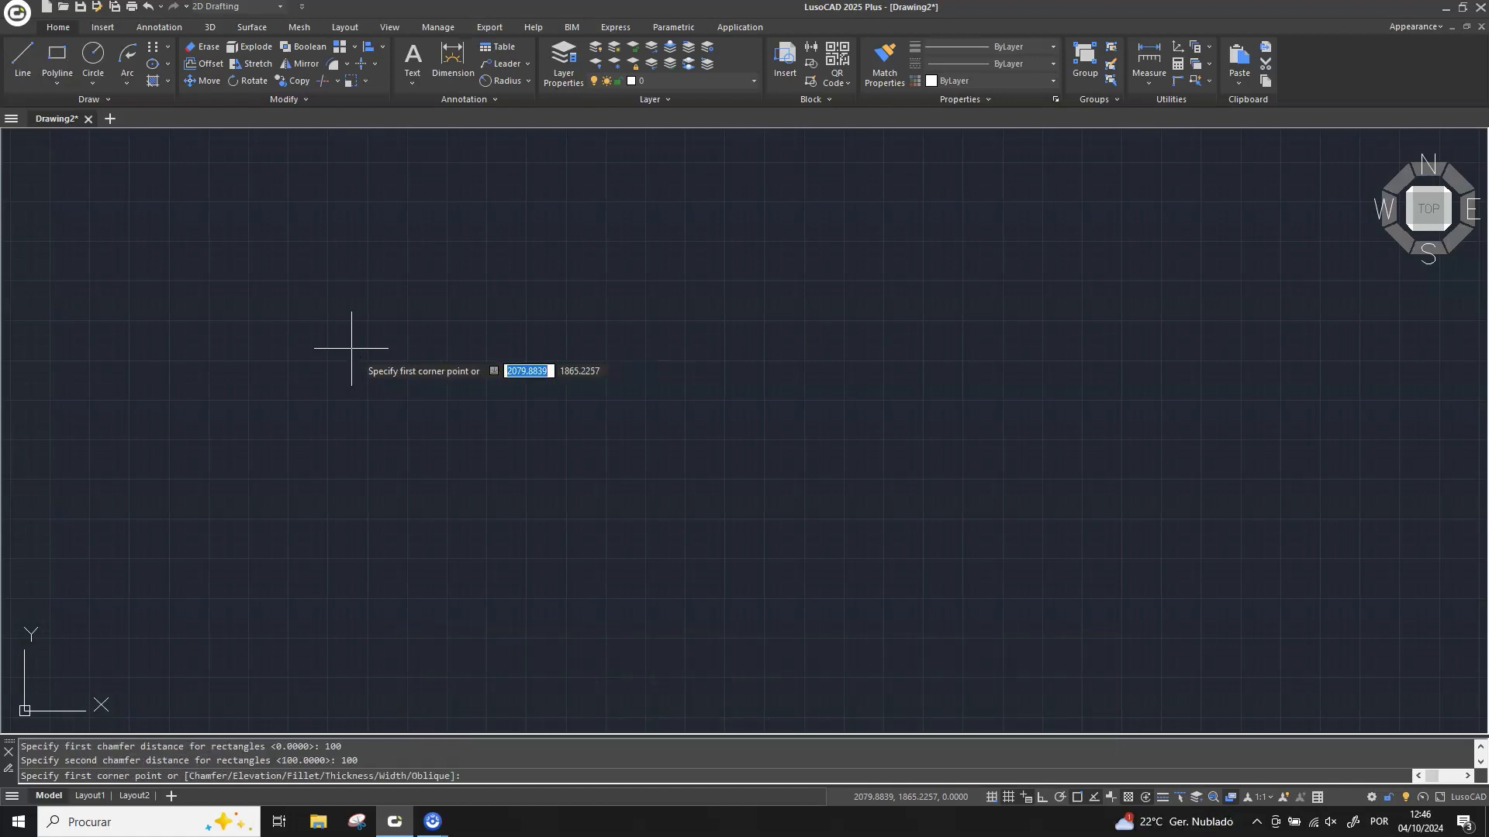
Draw the chamfered rectangle at a rotation angle of 0, about 779 by 314 units
click(295, 289)
text(R)
key(Return)
text(0)
key(Return)
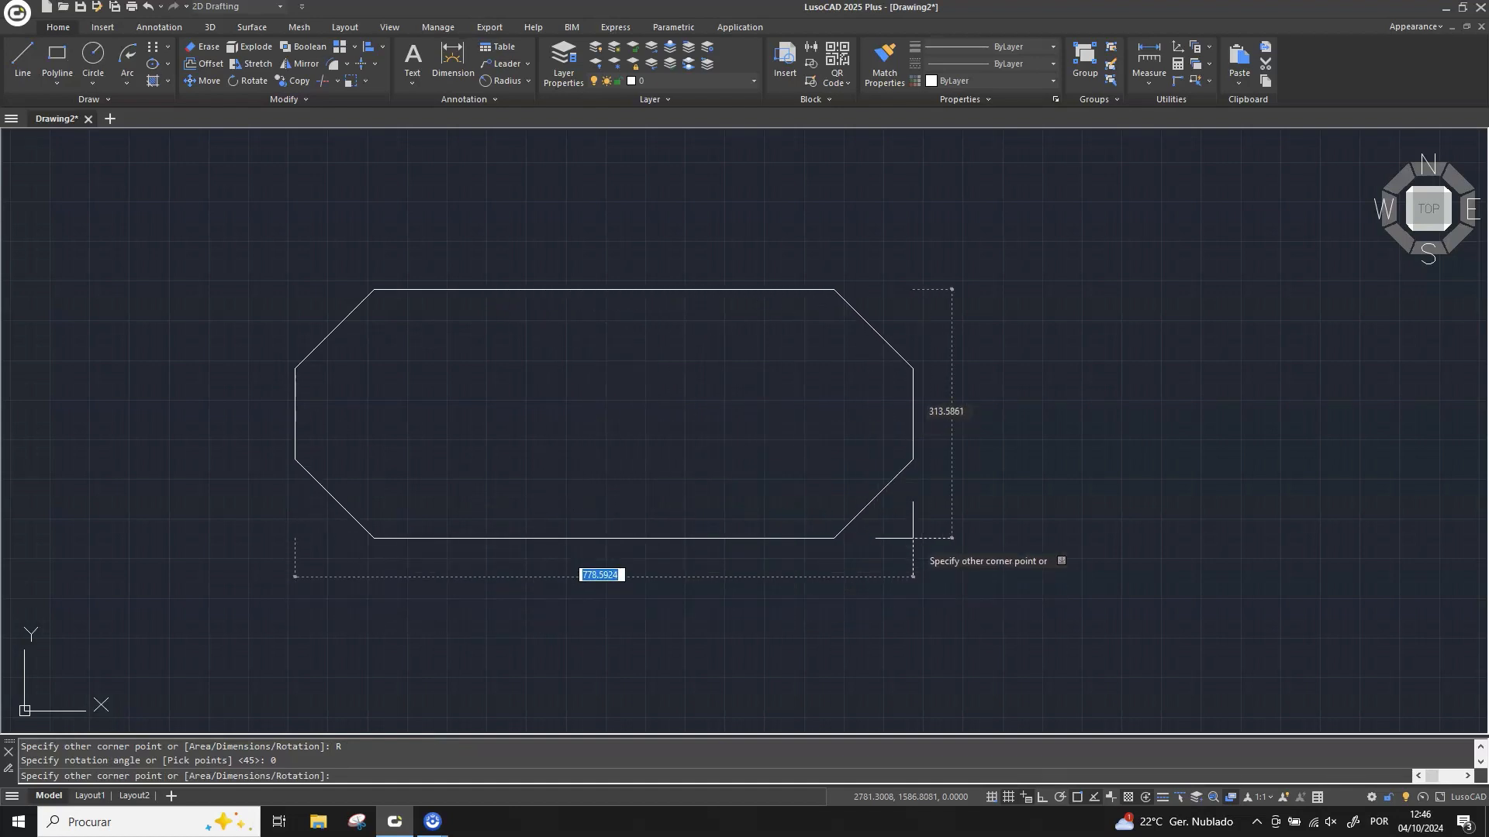
click(913, 538)
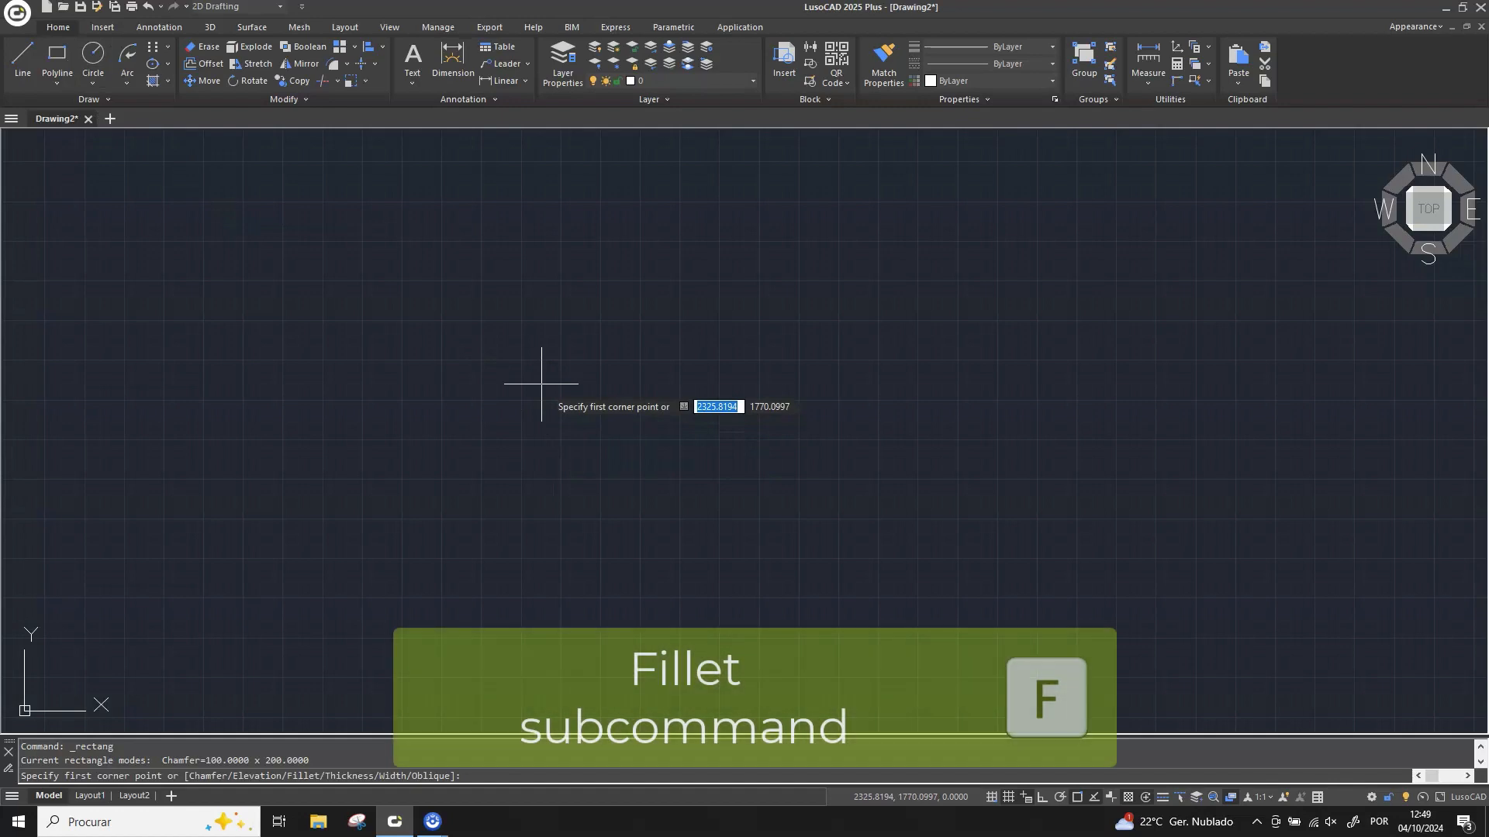
Draw a wide rectangle with a fillet radius of 100
text(F)
key(Return)
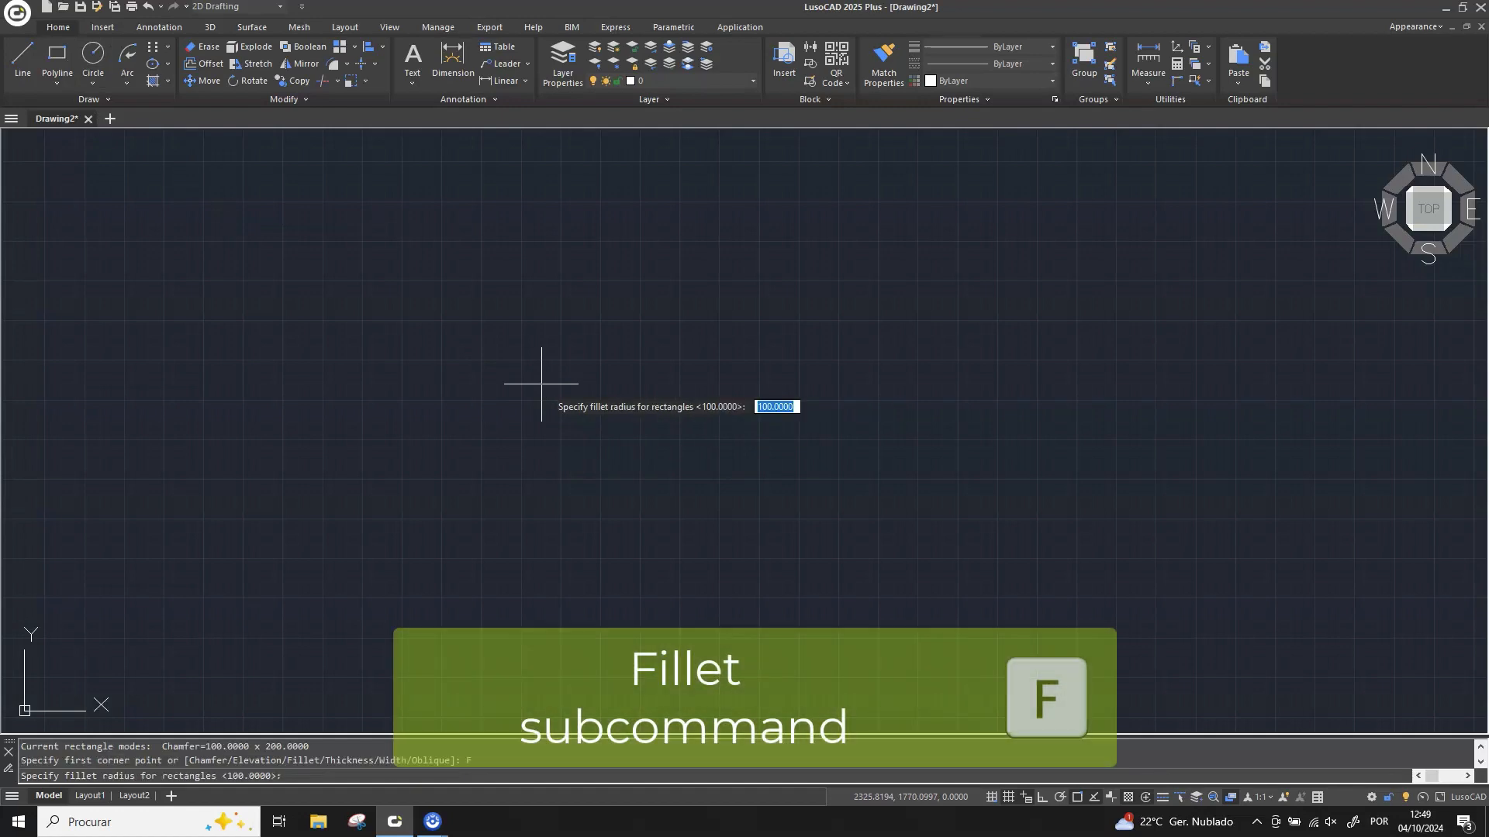
key(Return)
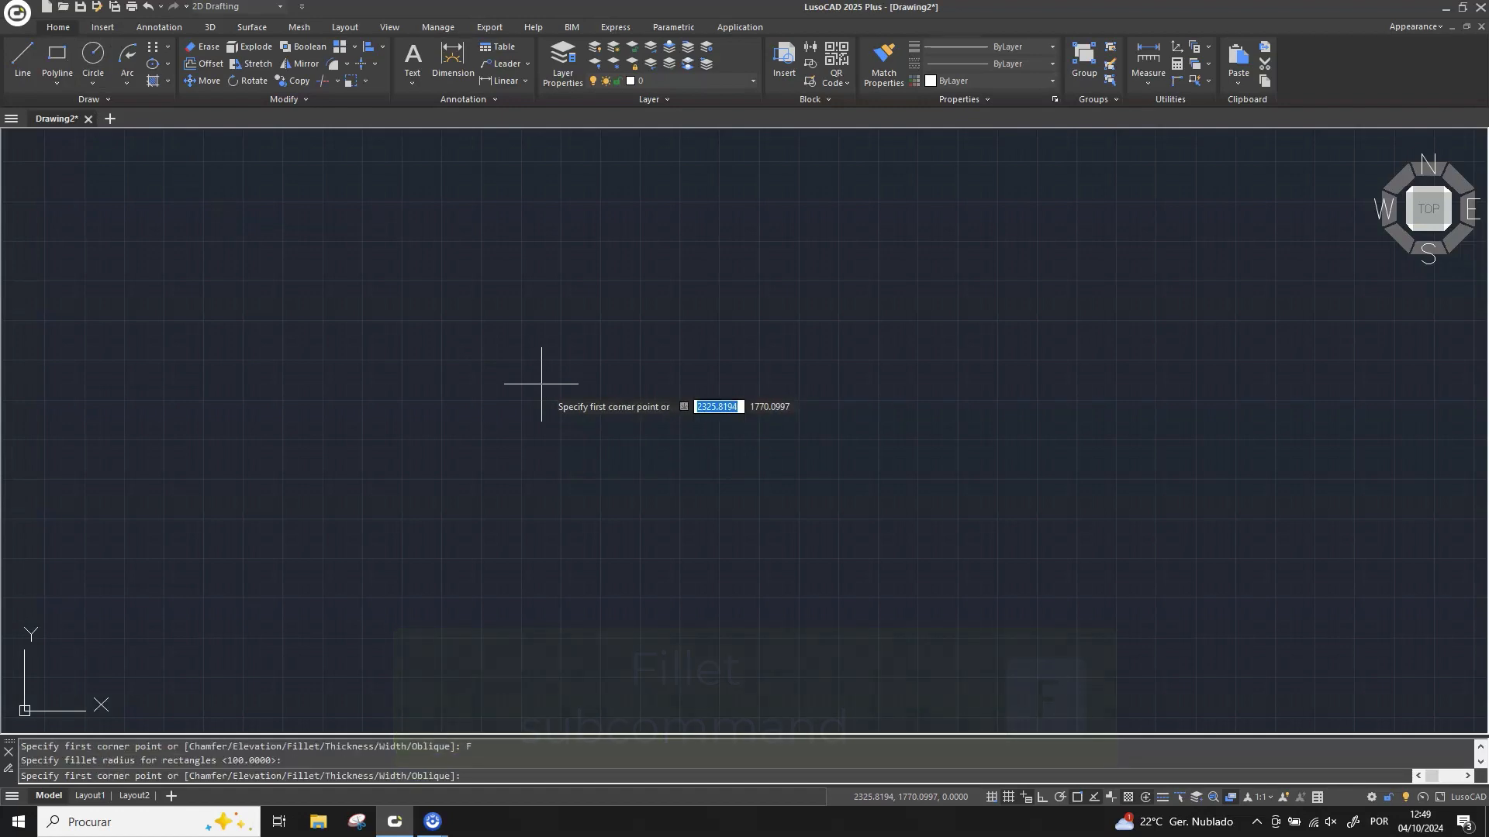
click(367, 279)
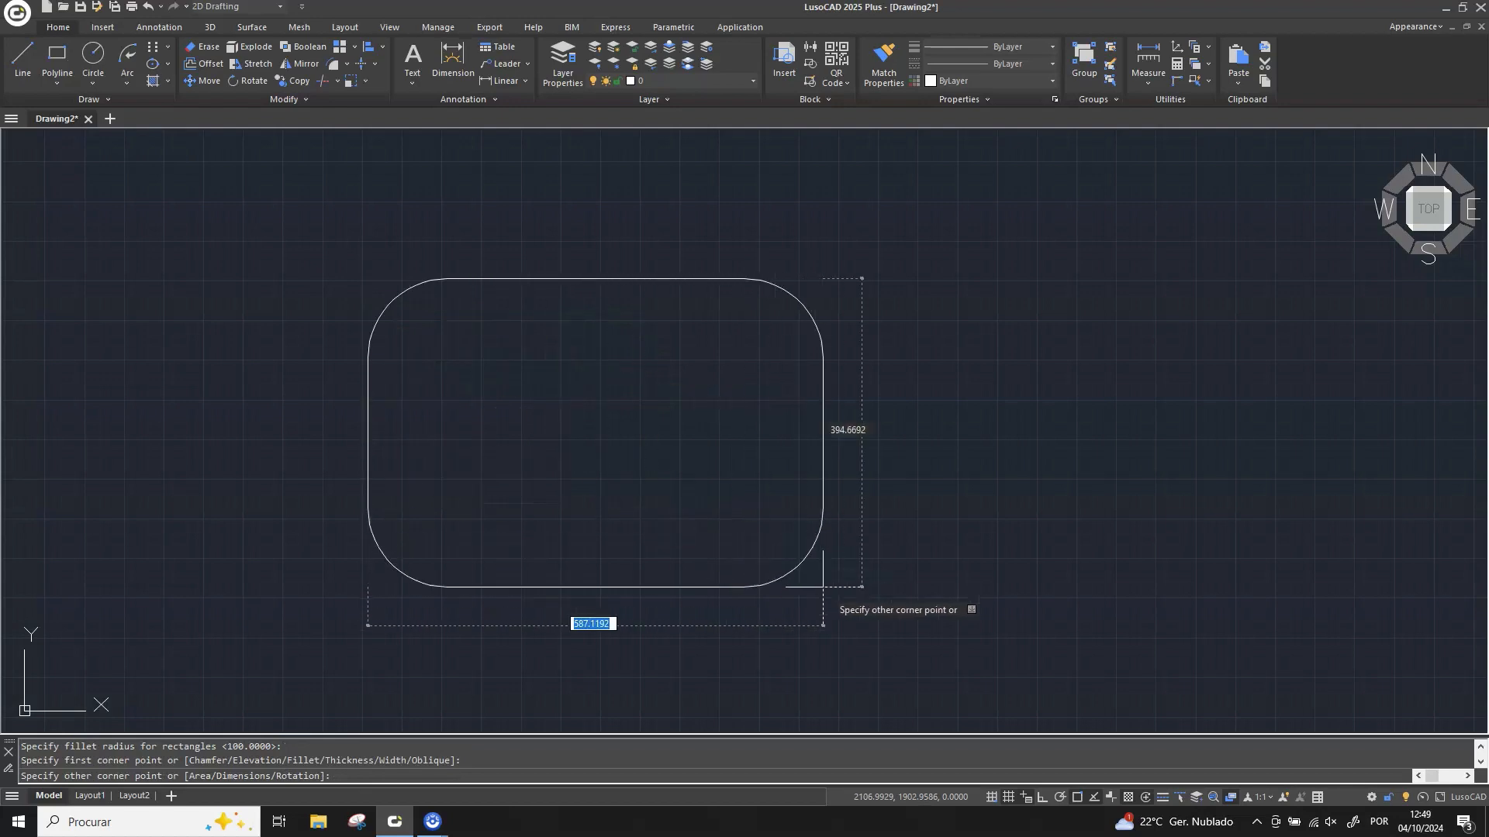
click(1069, 563)
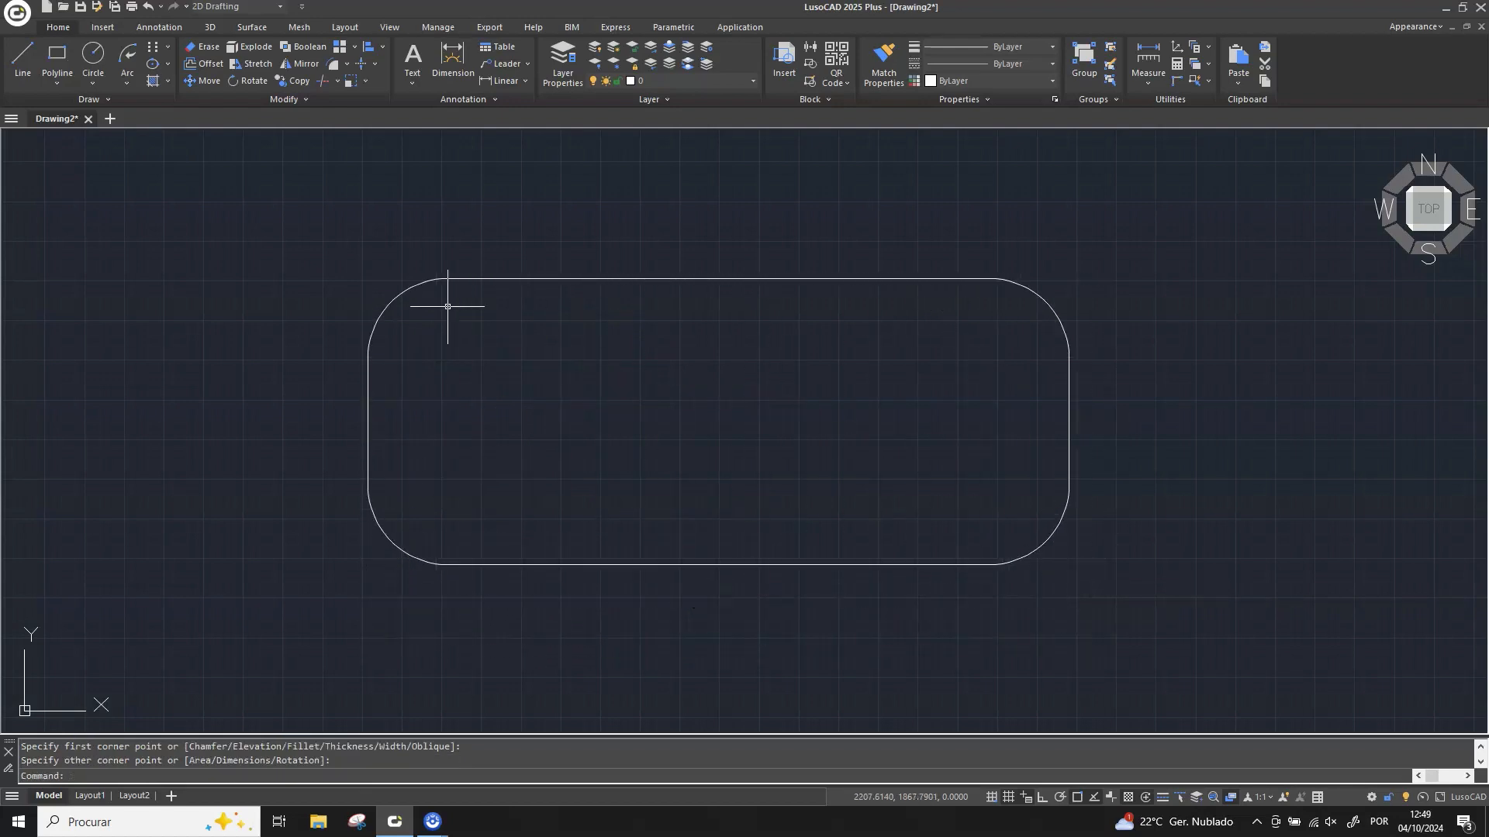
Remove the filleted rectangle and draw a new one at elevation 100, about 528 by 343 units
key(ctrl+z)
text(rec)
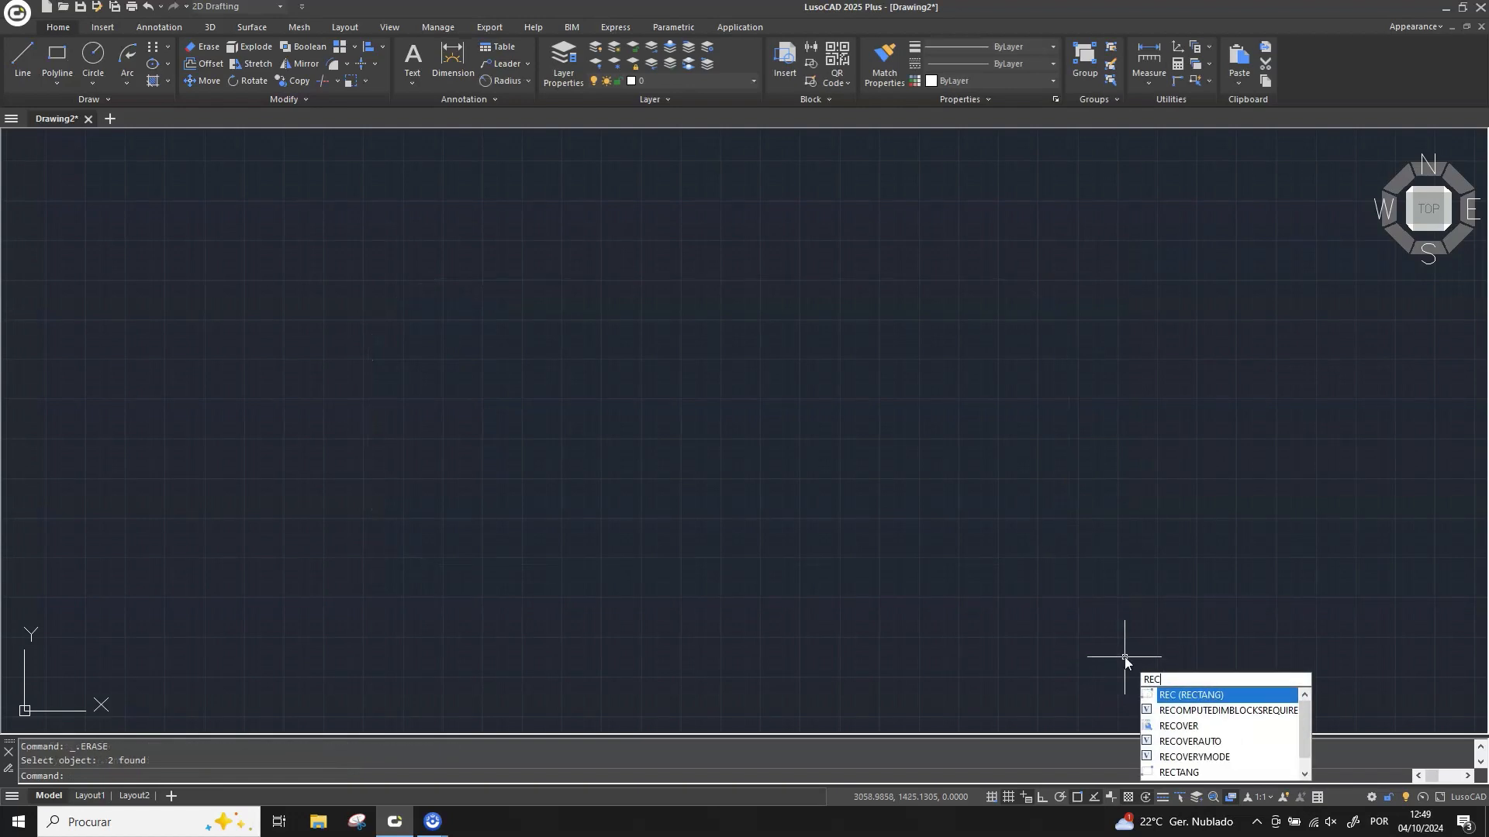
key(Return)
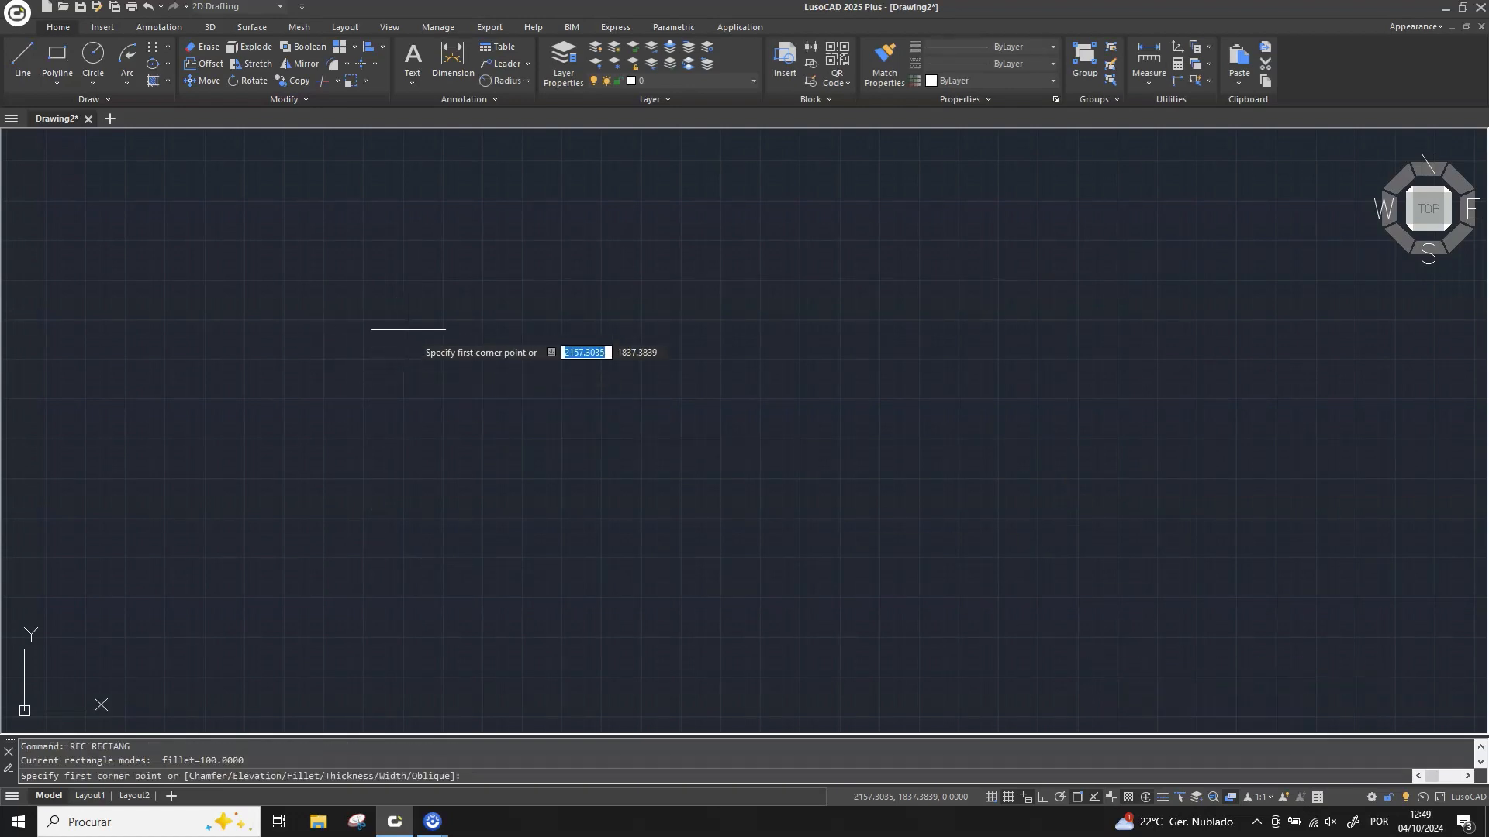
text(E)
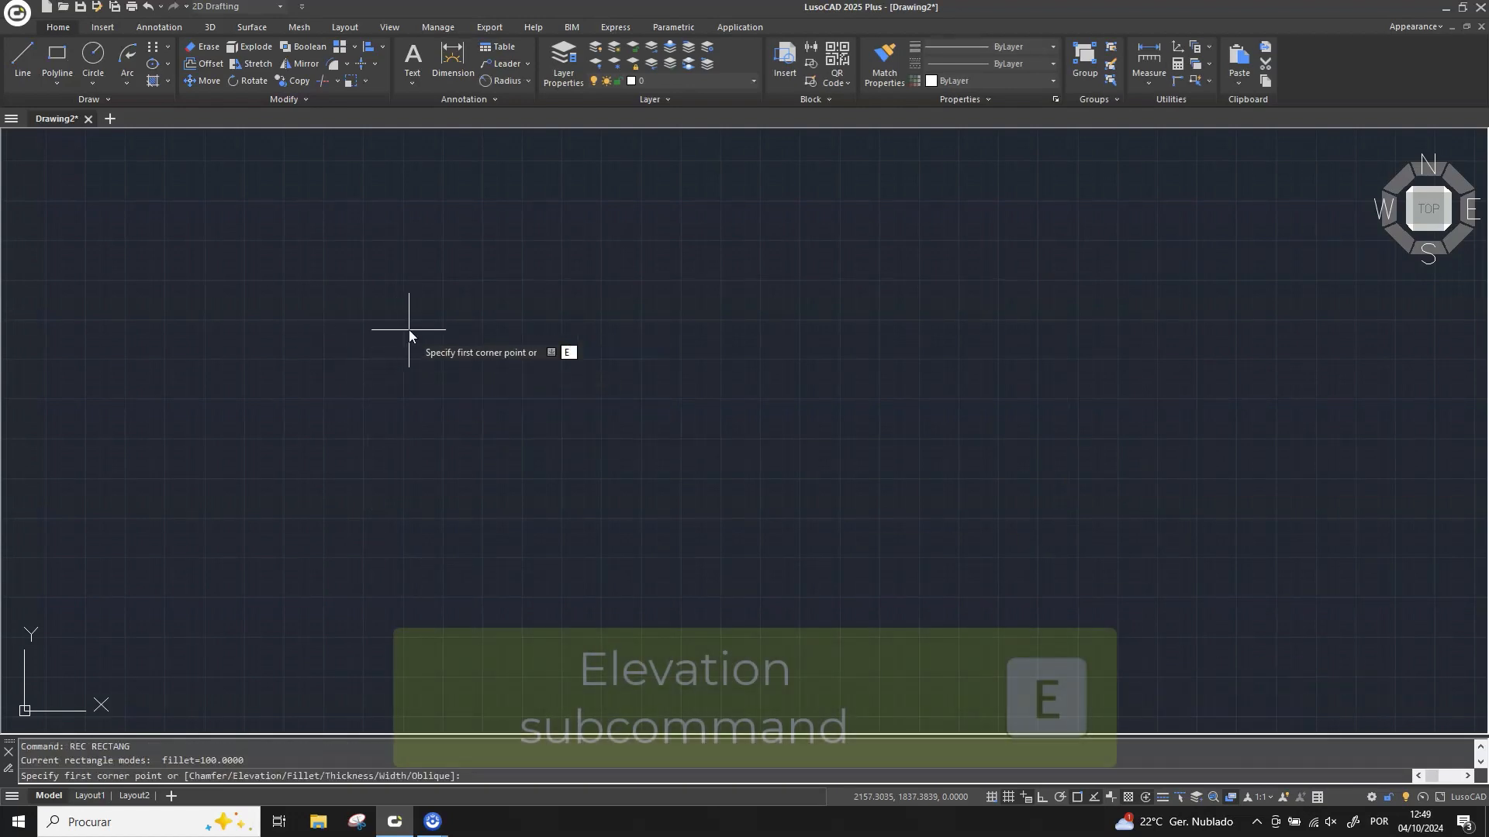
key(Return)
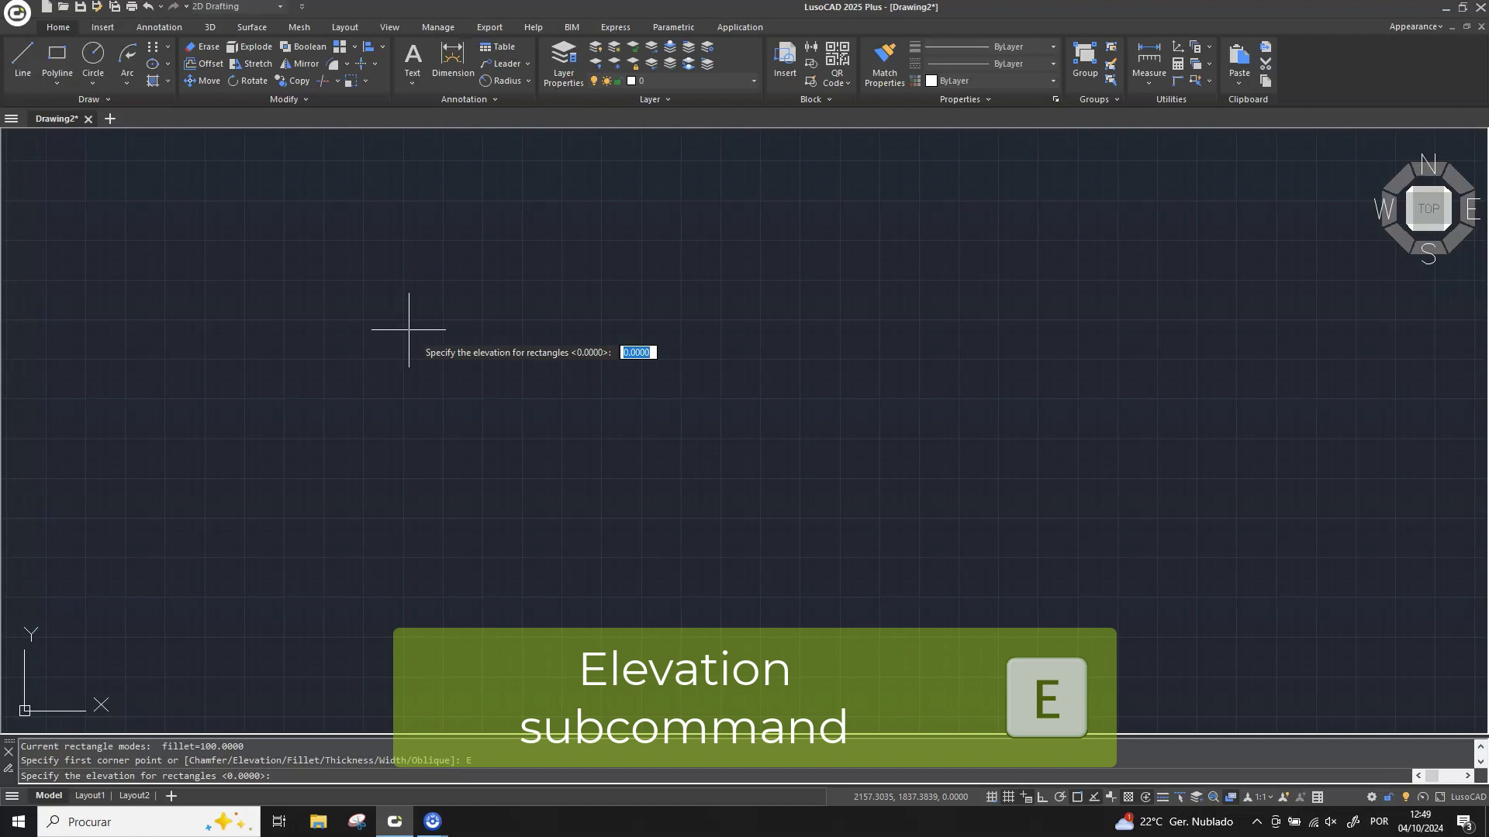
text(100)
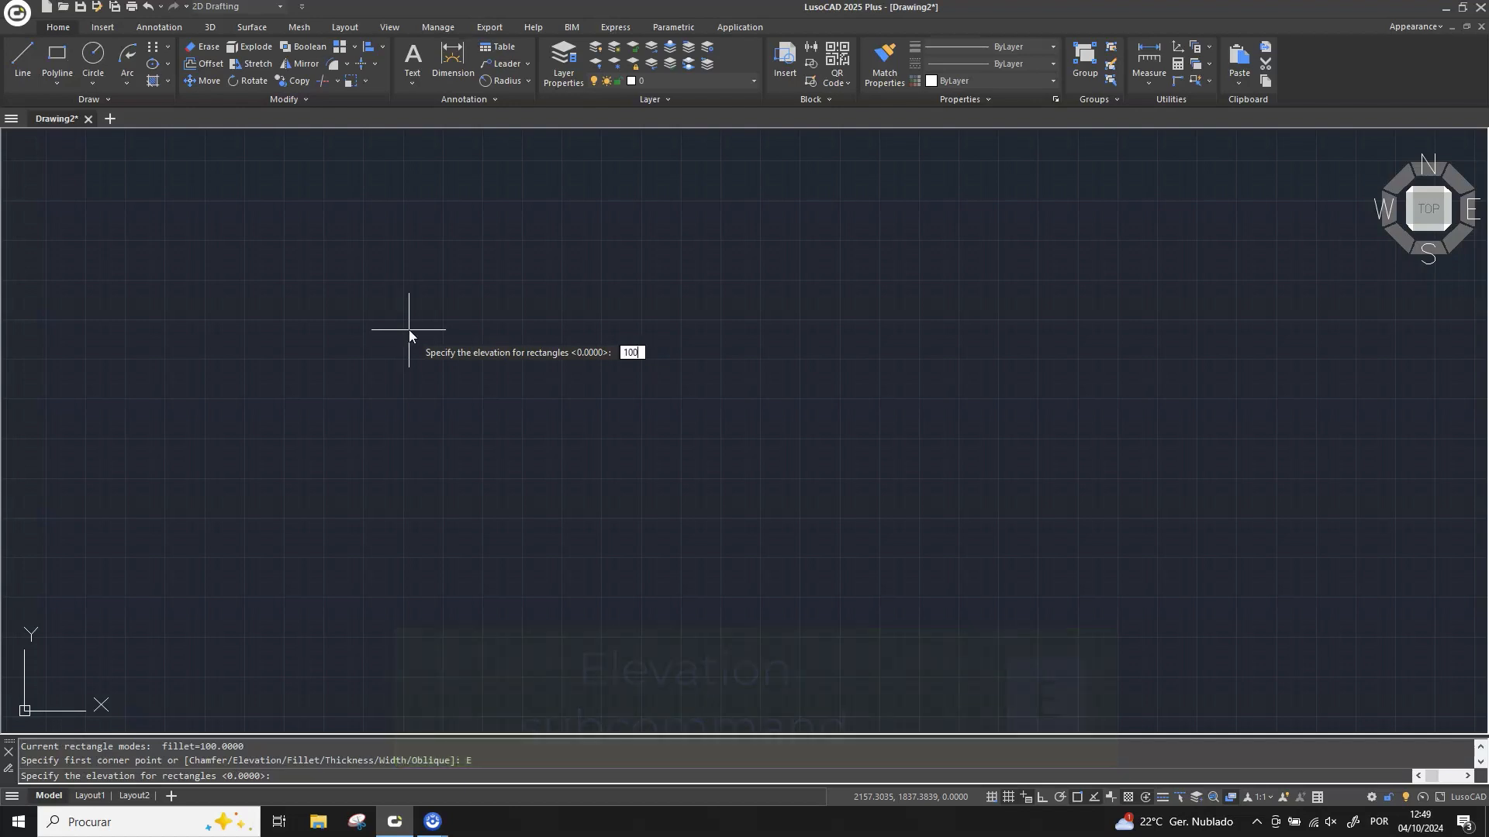
key(Return)
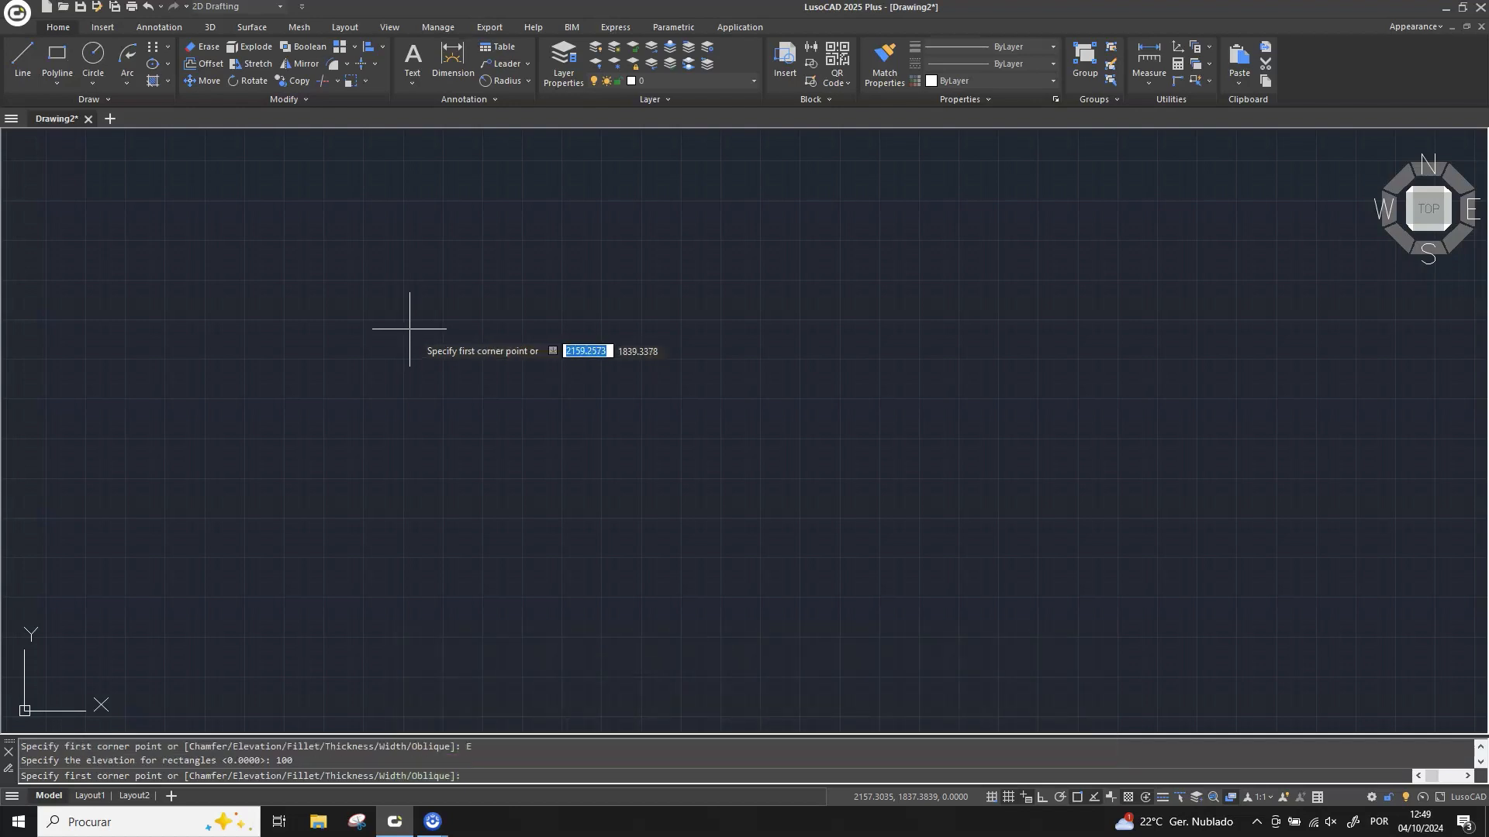
click(380, 318)
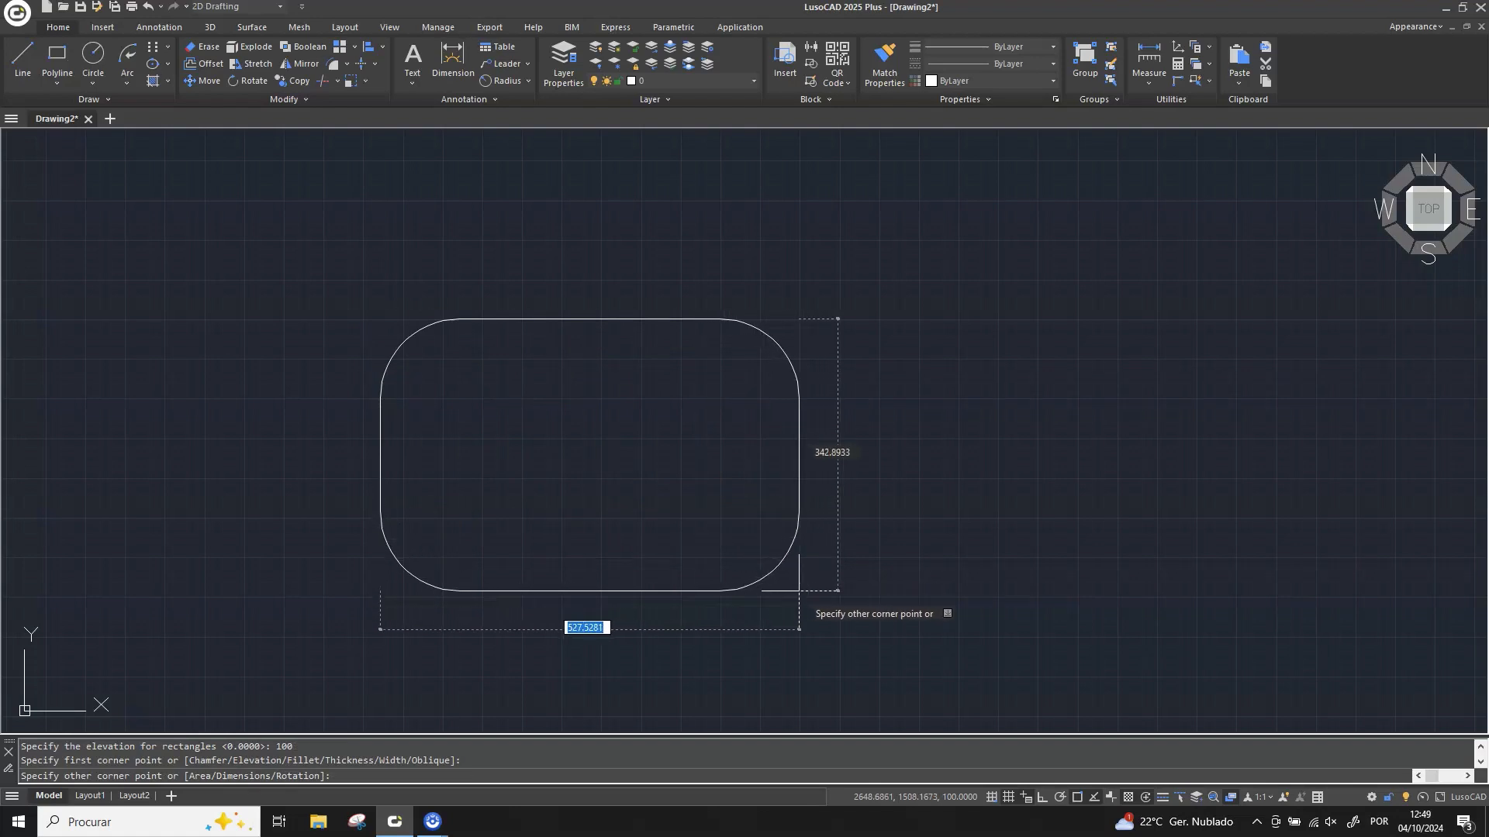
click(799, 591)
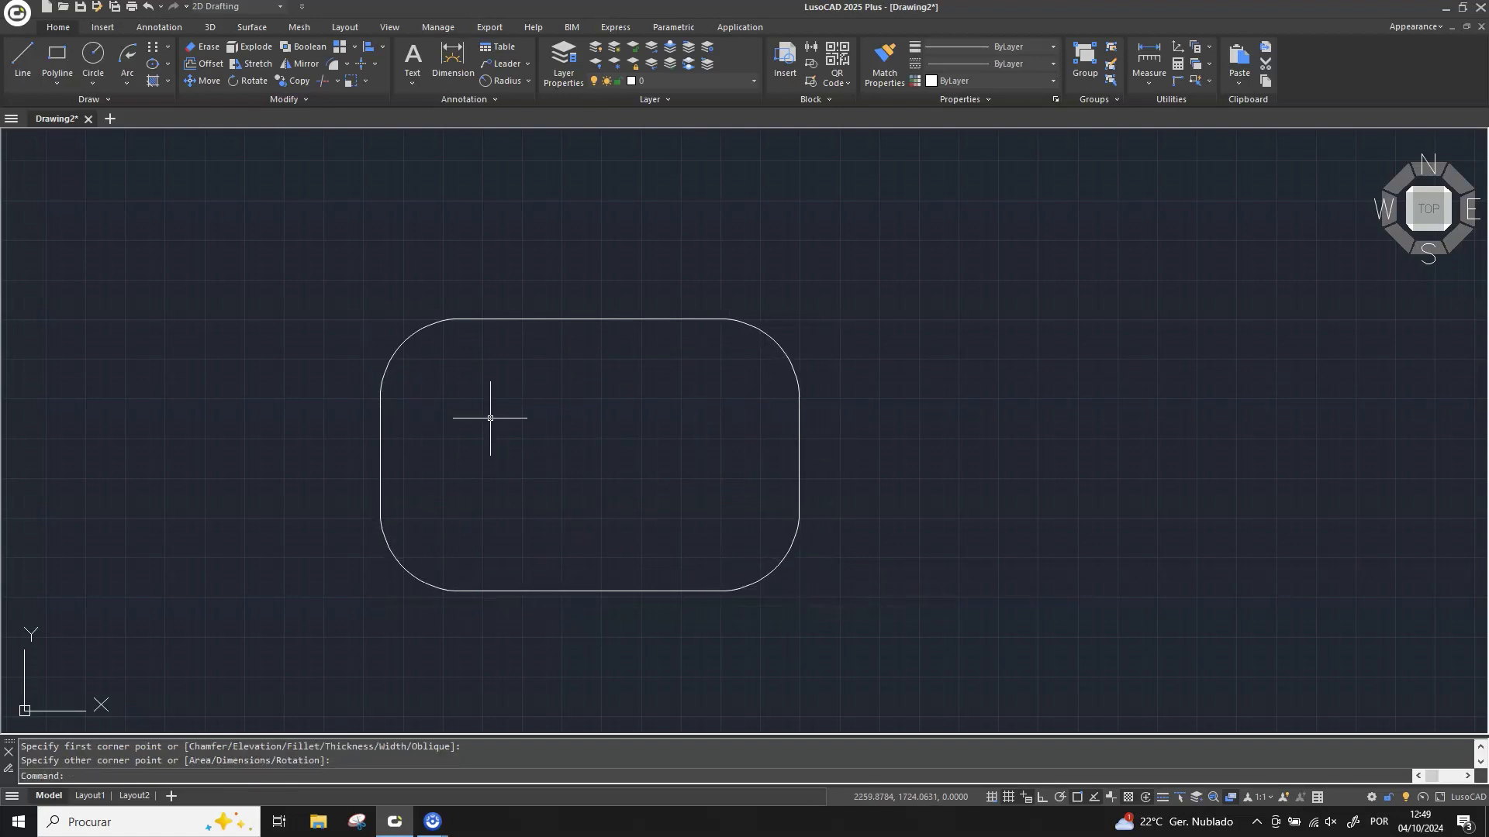
Draw a second rounded rectangle at elevation 0 beside the elevated one
key(Return)
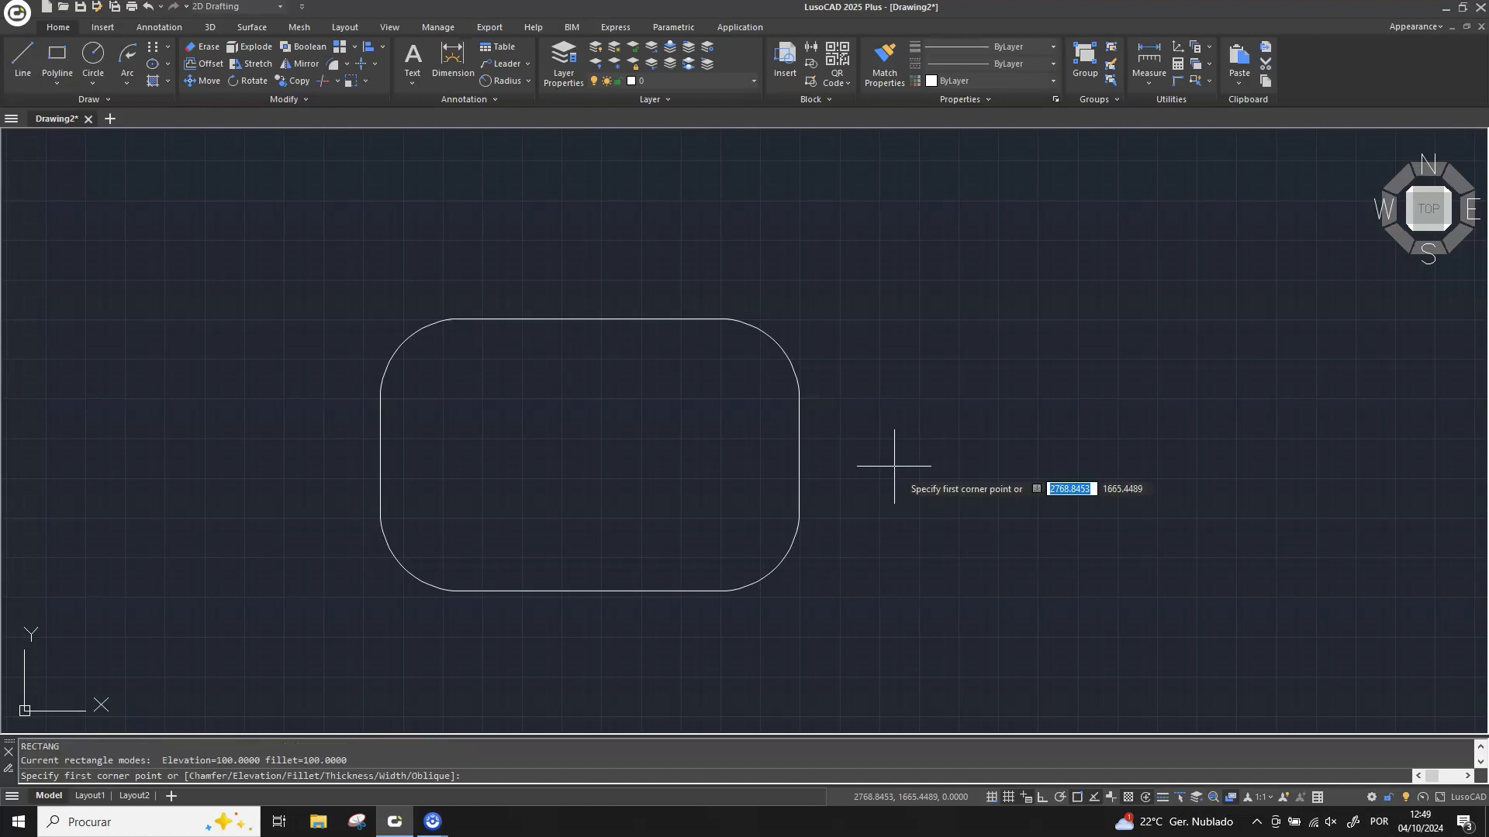
text(E)
key(Return)
text(0)
key(Return)
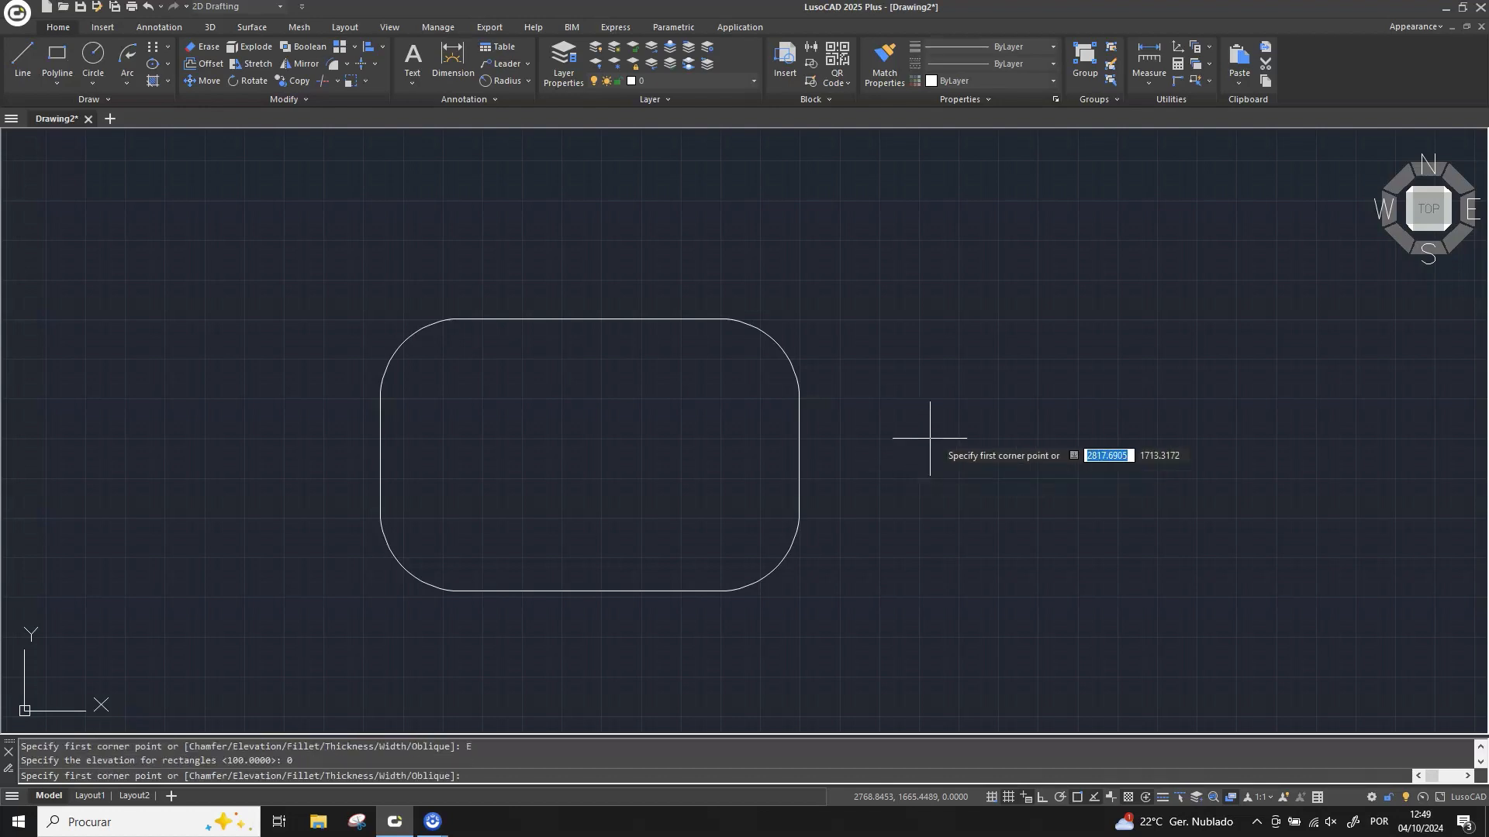
click(881, 325)
click(1182, 592)
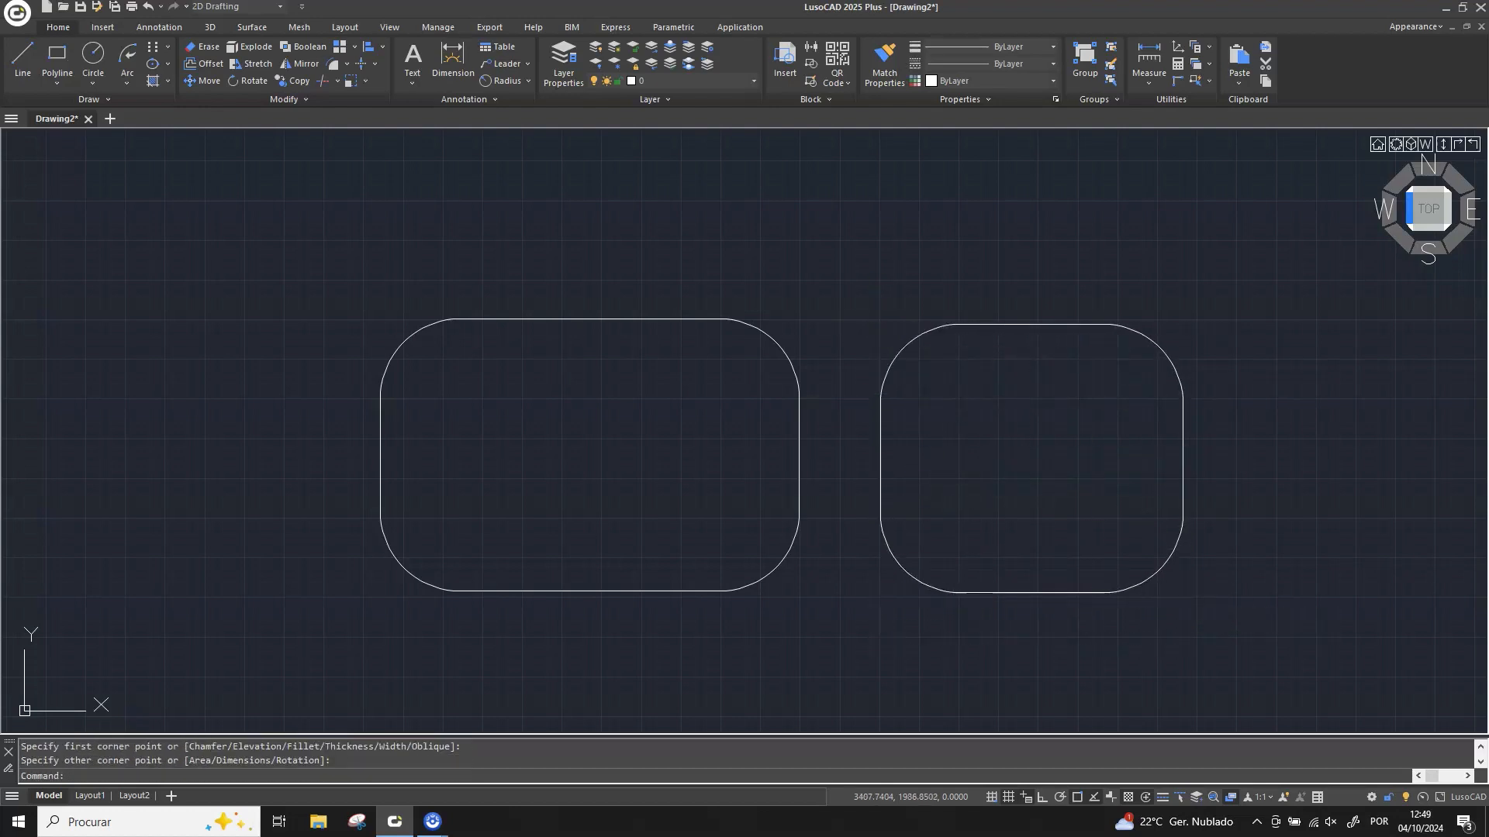
Examine the elevation difference between the two rectangles in the Right, Bottom and Front views
click(1411, 145)
click(1413, 207)
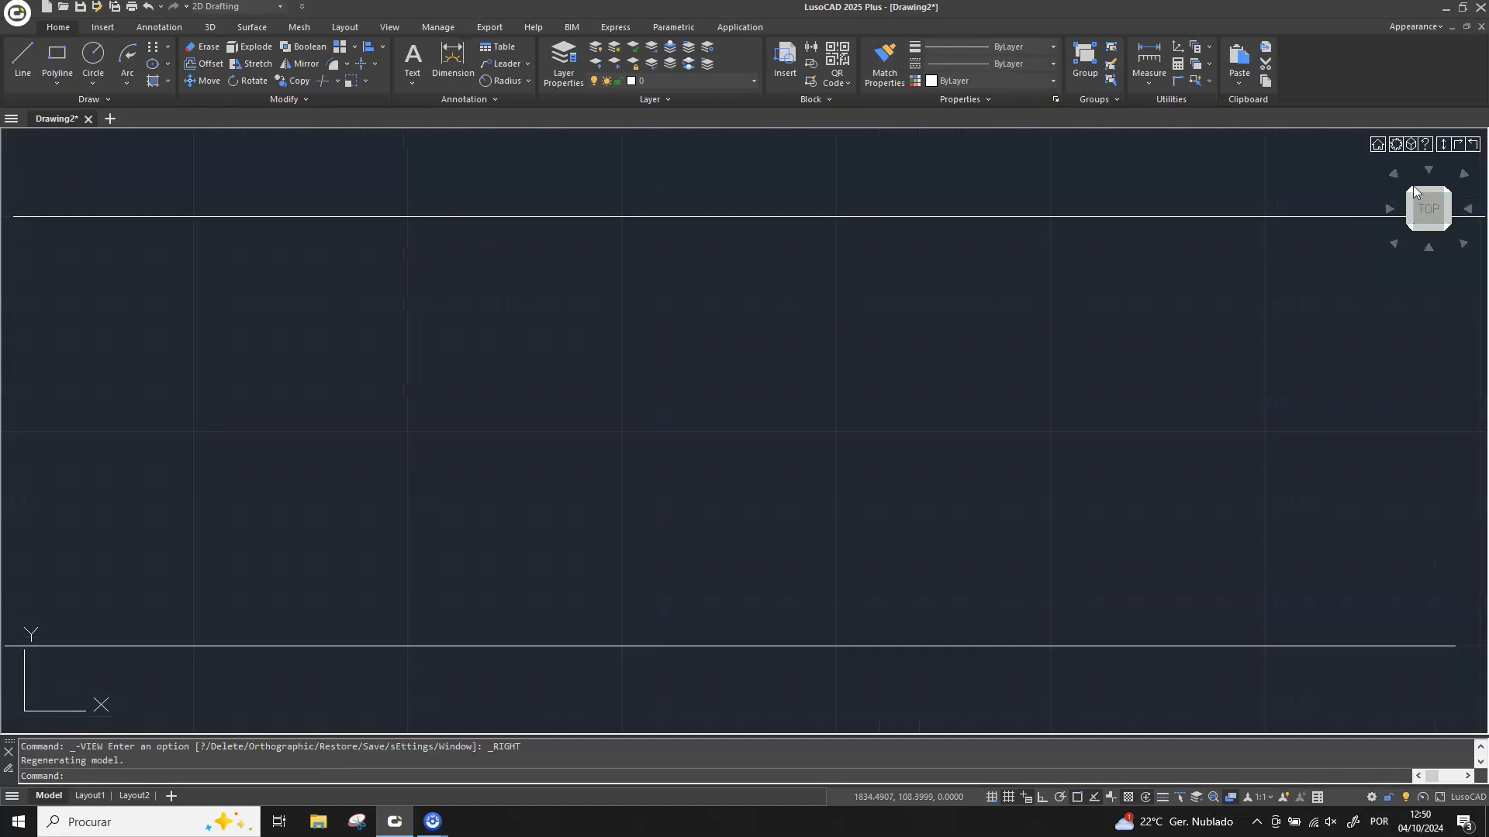
click(1411, 145)
click(1436, 178)
click(1411, 145)
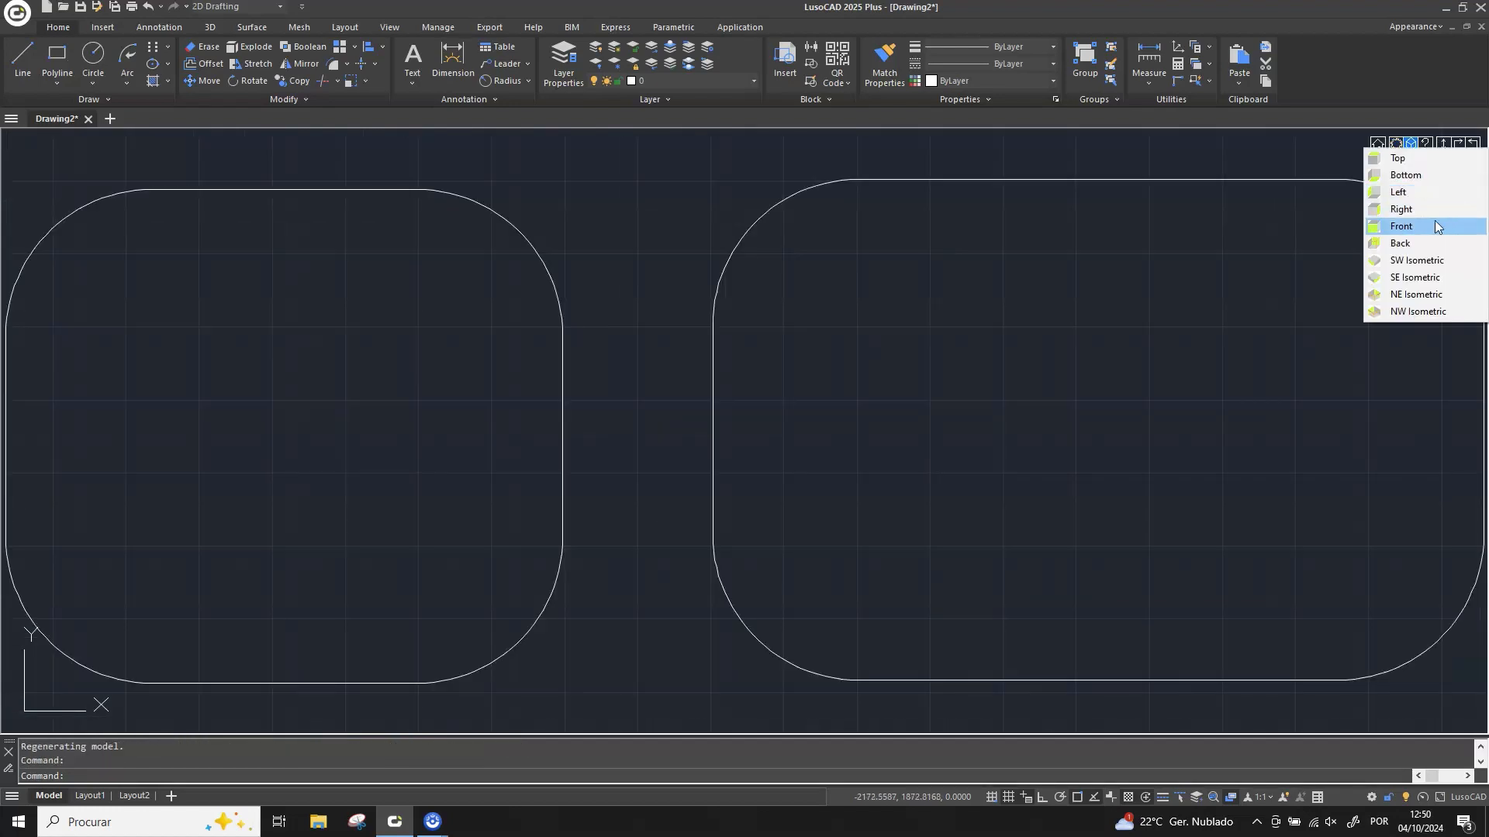
click(1401, 225)
scroll(984, 469, down, 2)
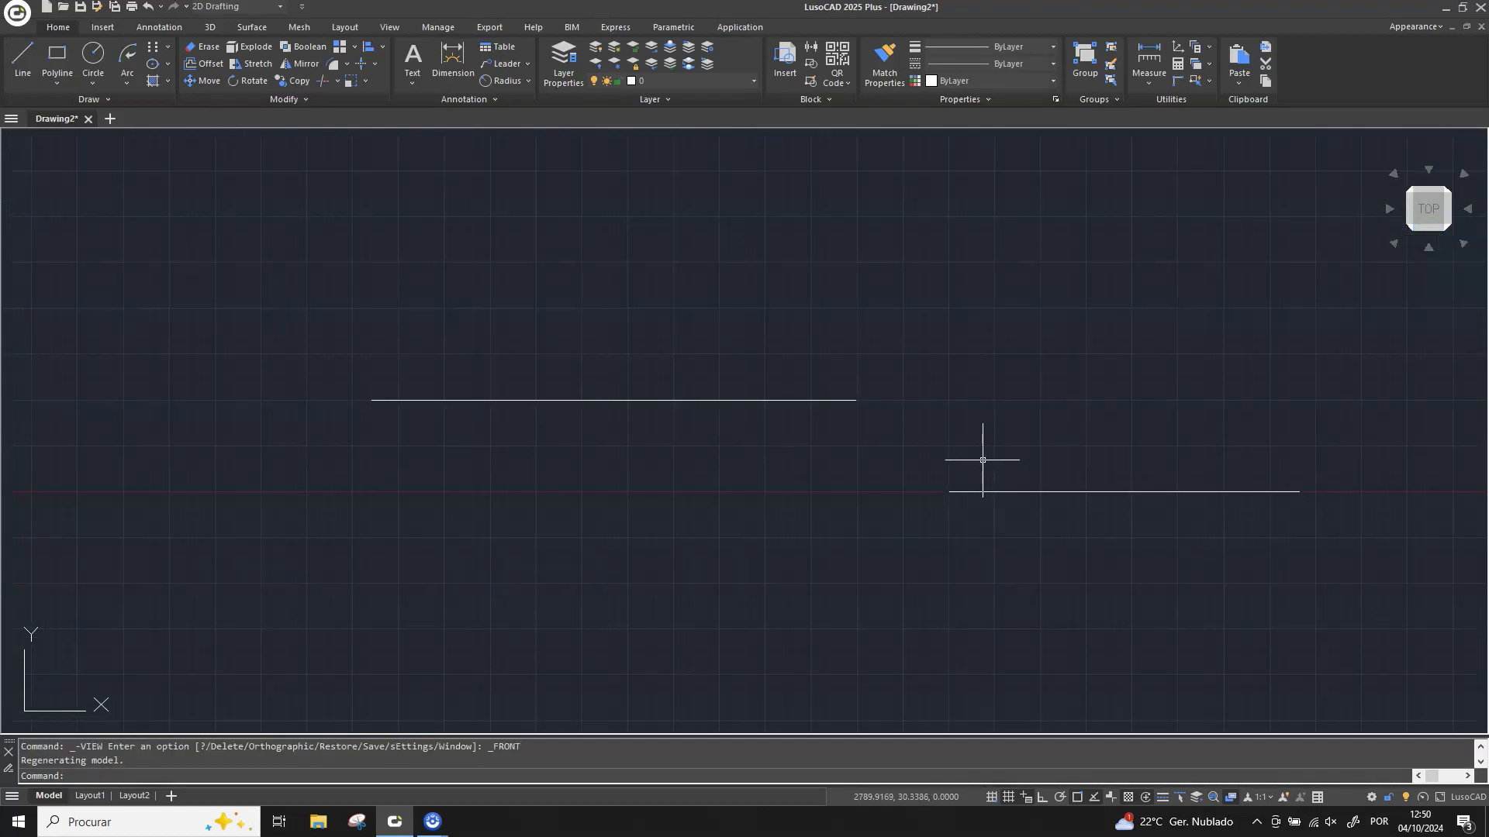
scroll(954, 408, down, 2)
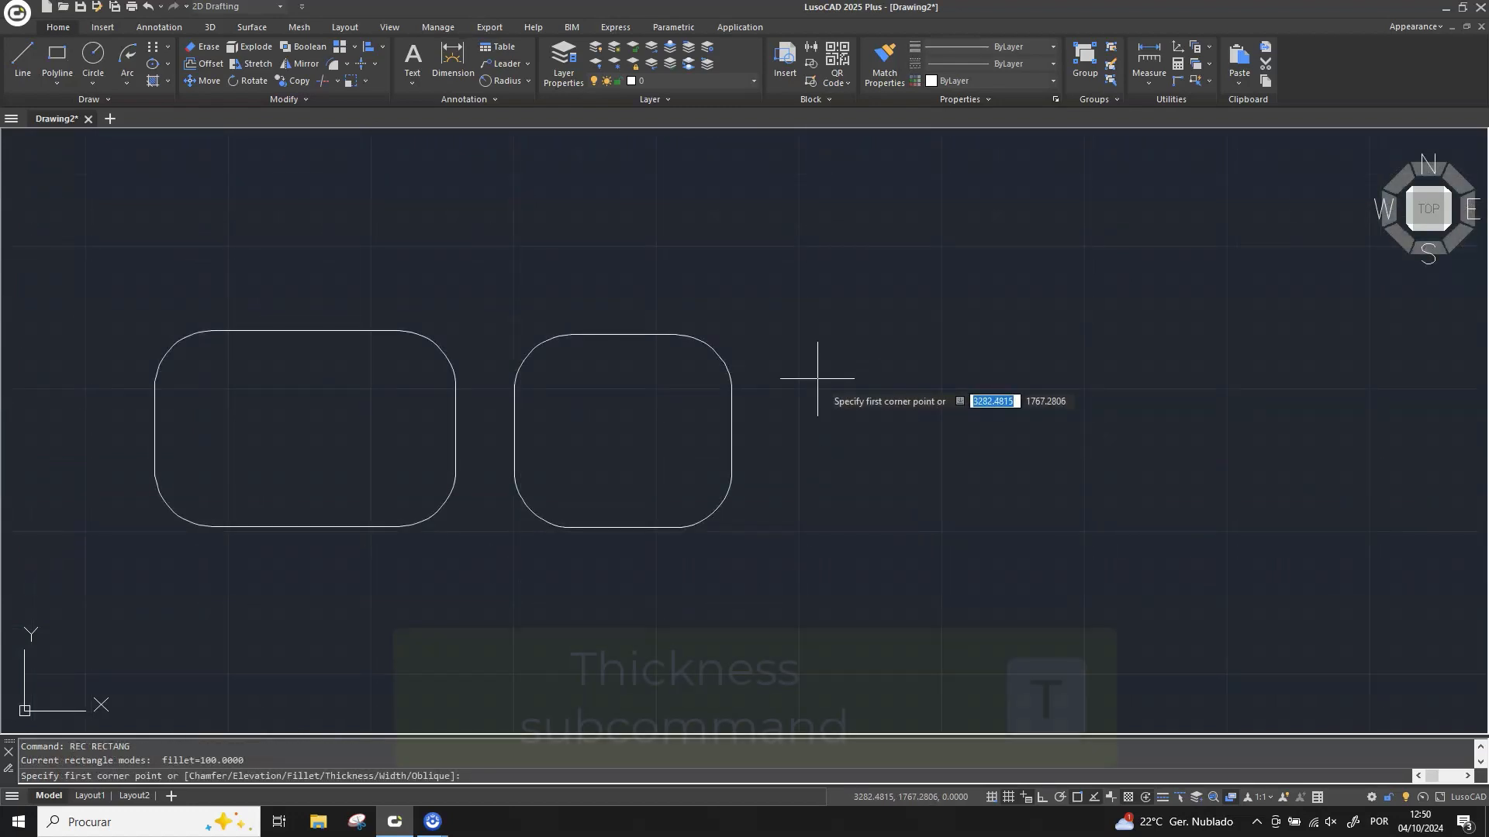
Draw a rectangle with a thickness of 100 beside the two existing ones and inspect it in the SW Isometric view
text(T)
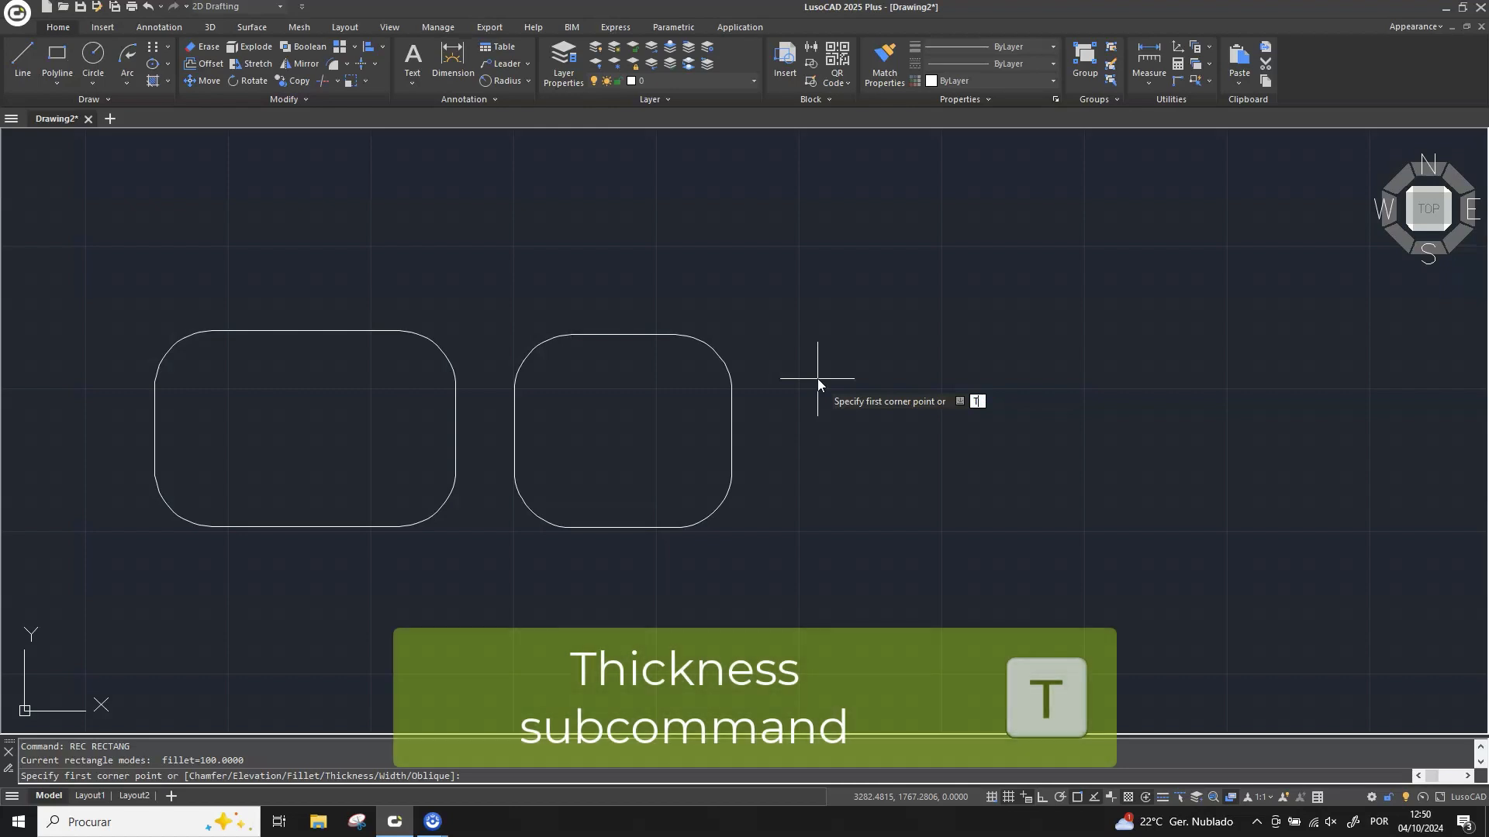
key(Return)
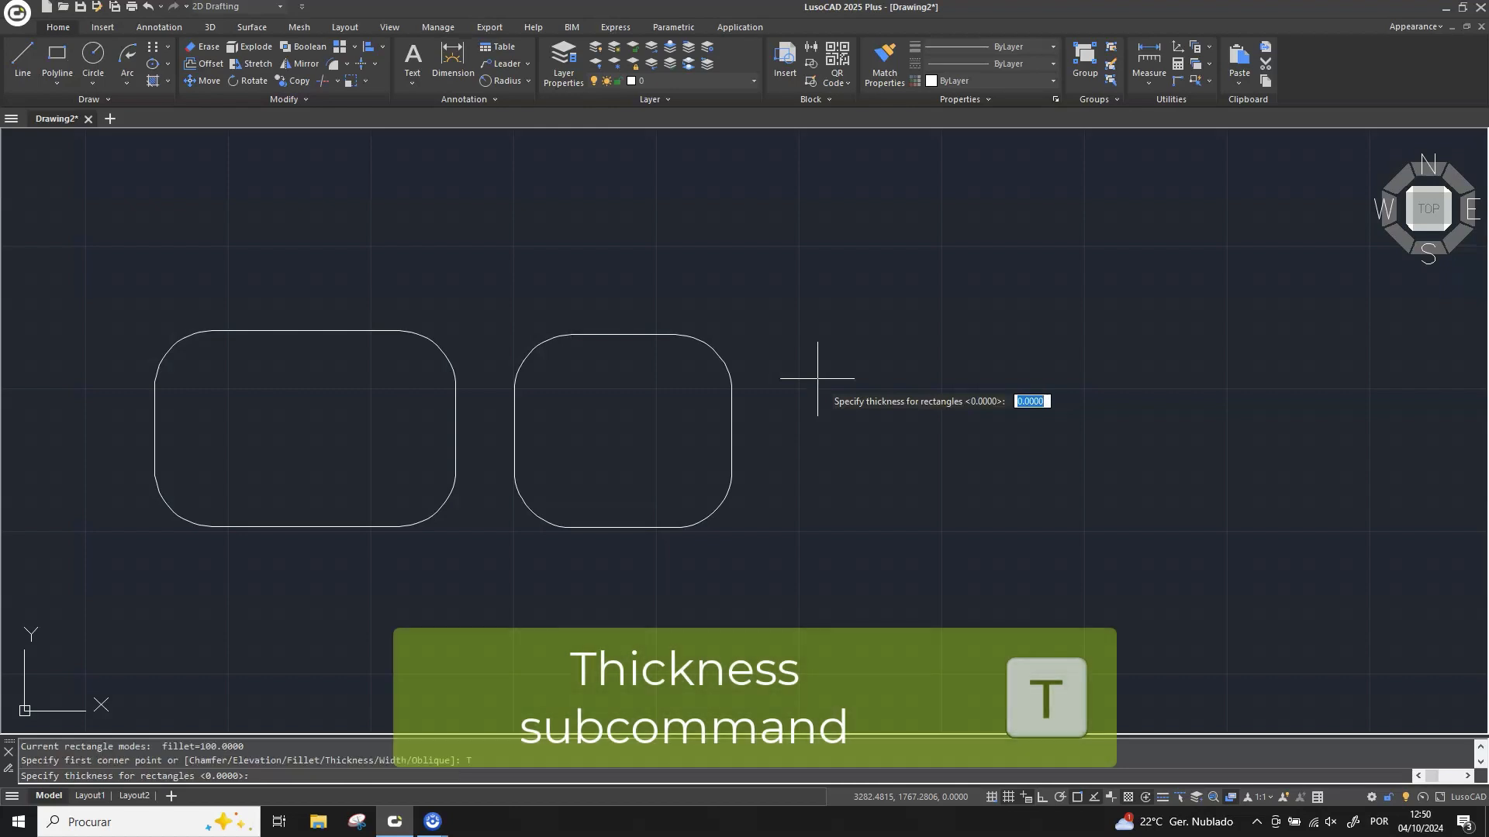
text(100)
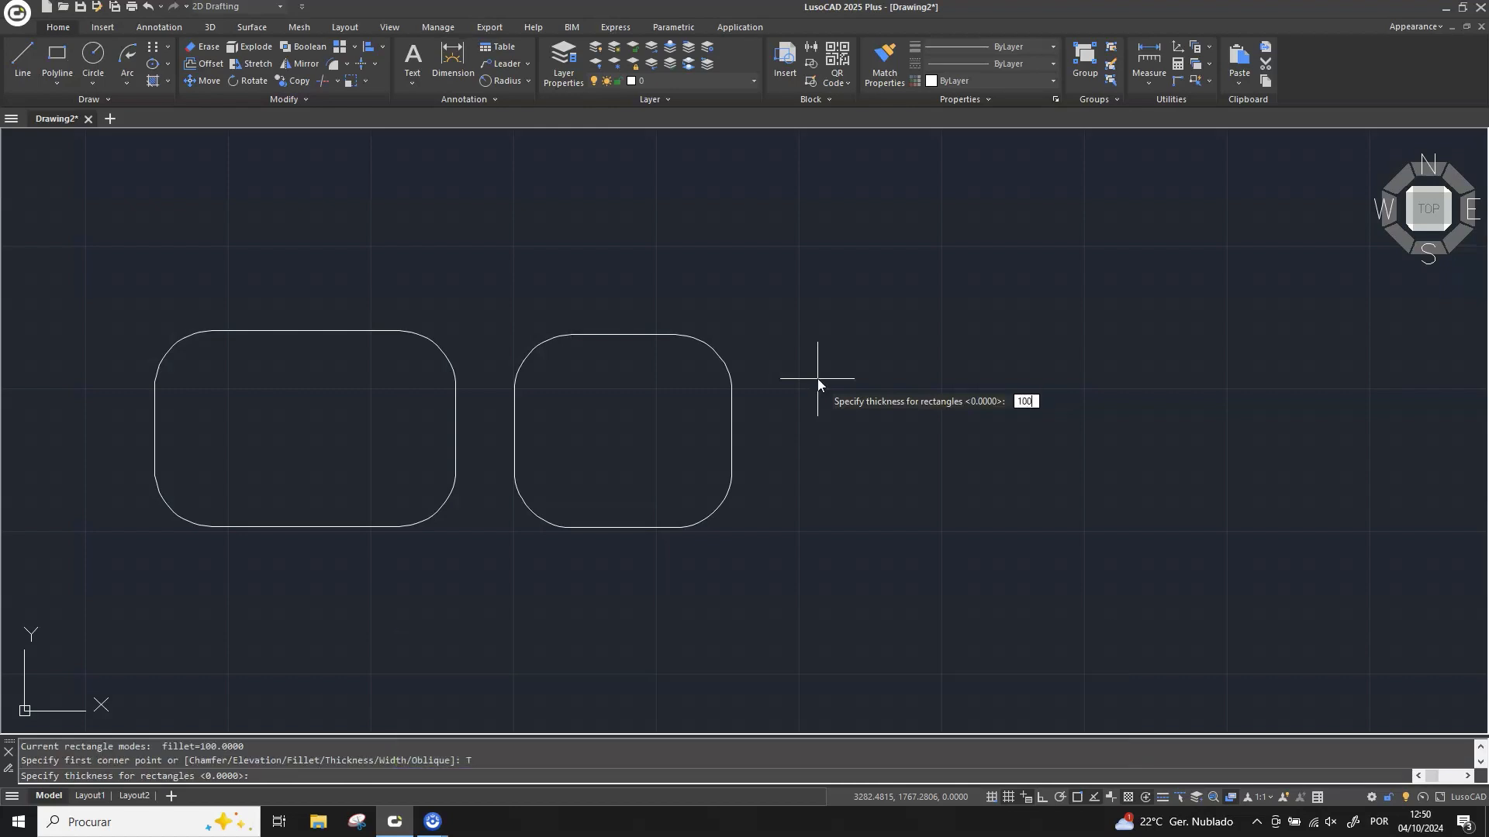
key(Return)
click(825, 340)
click(1088, 529)
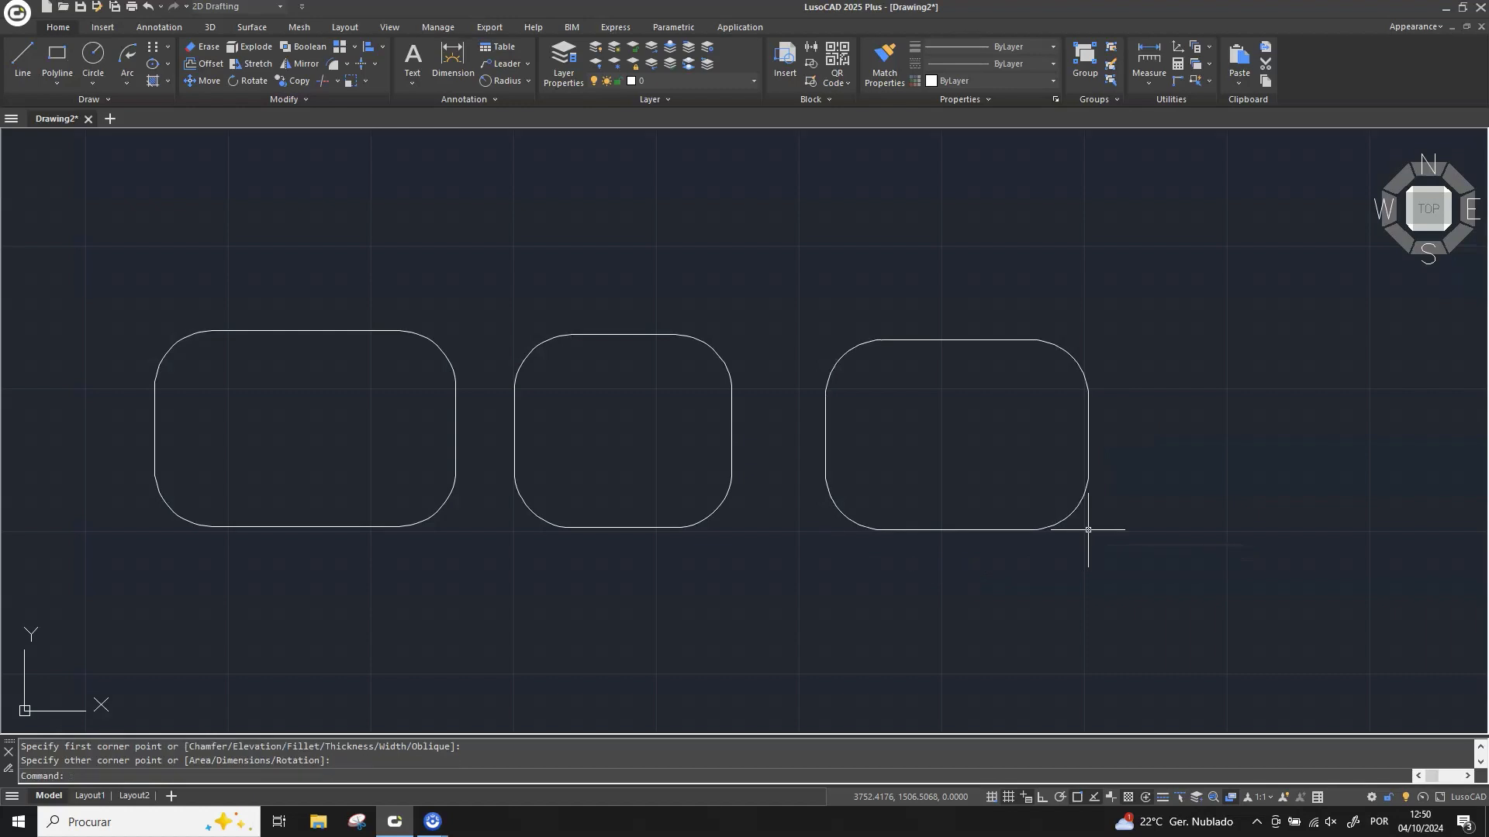
click(1412, 145)
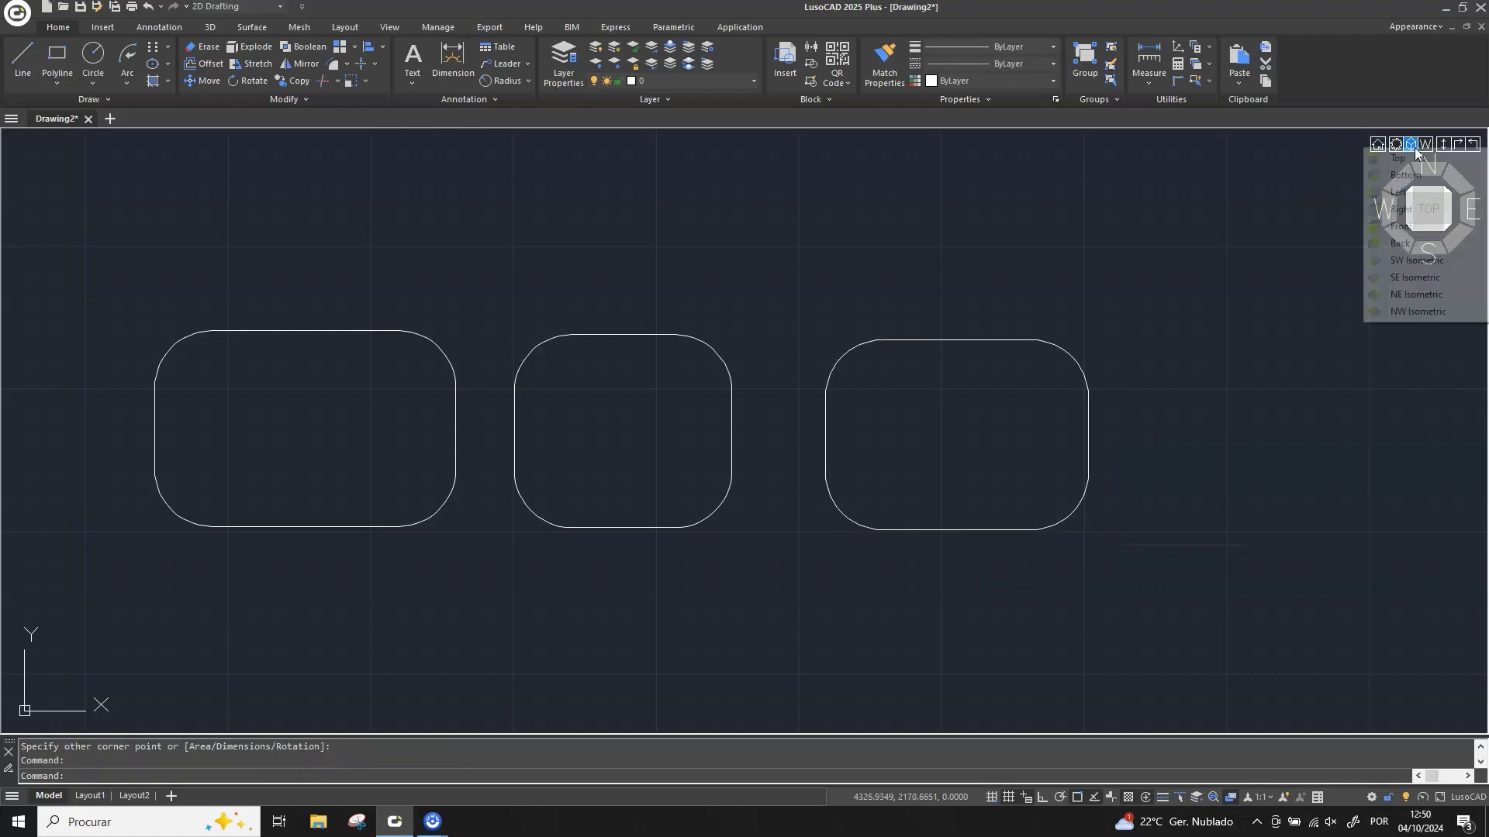
click(1429, 259)
scroll(1175, 378, up, 1)
middle_drag(1260, 321, 1000, 560)
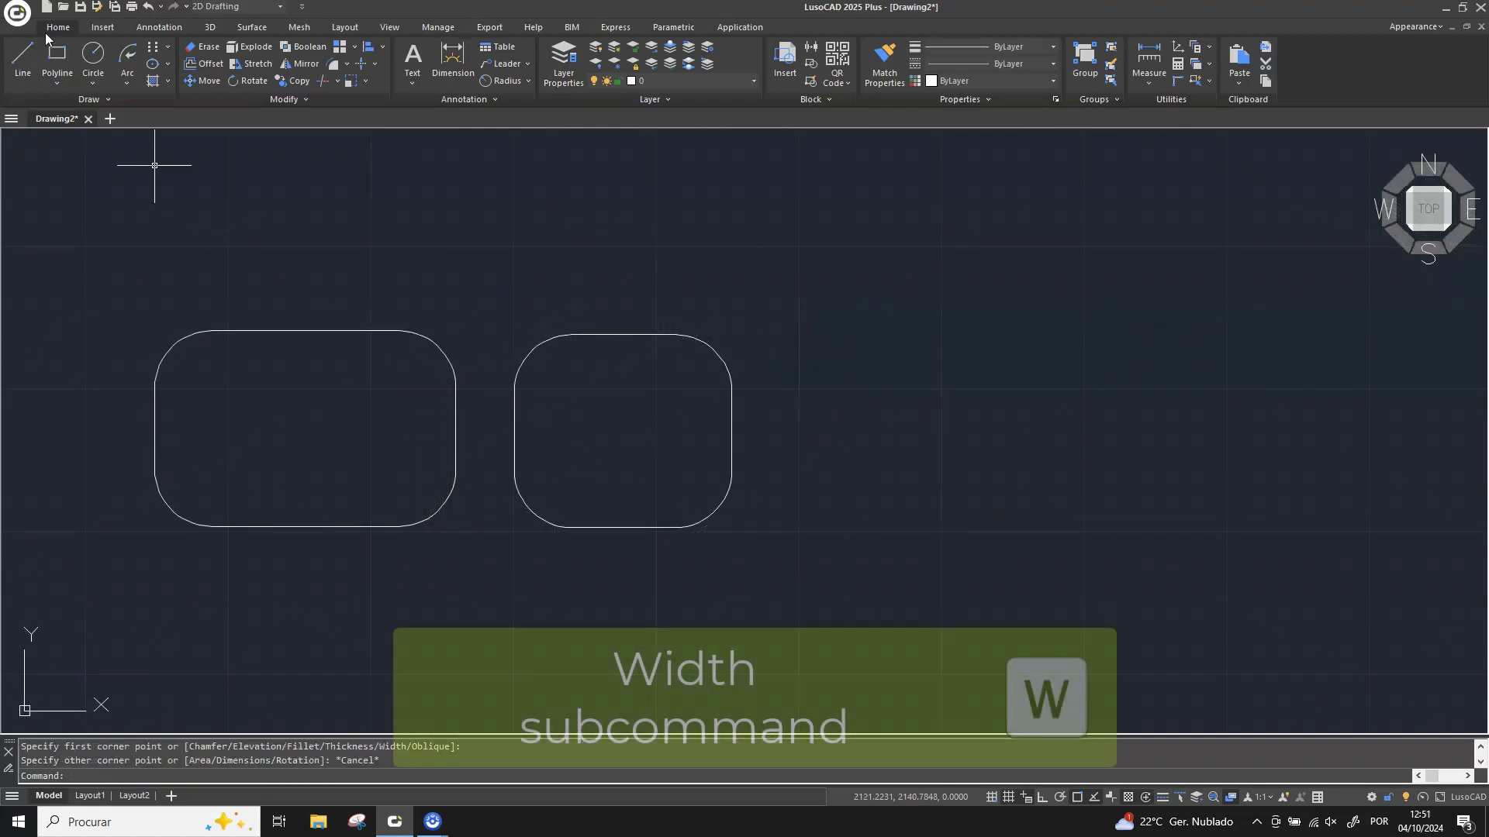
Draw a rectangle with a line width of 100 beside the two rounded rectangles and inspect it in the SW Isometric view
click(56, 53)
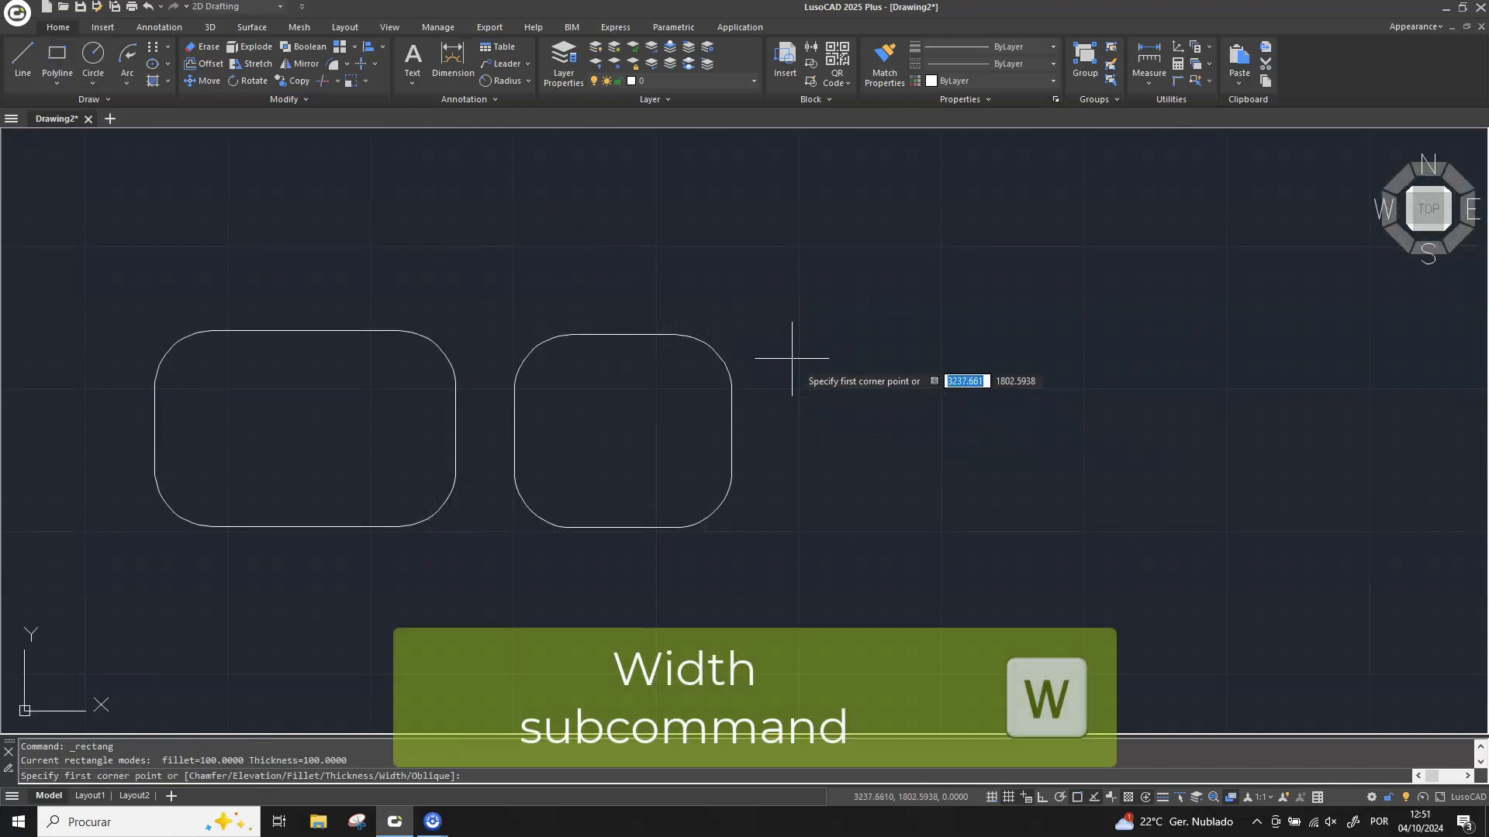
text(W)
key(Return)
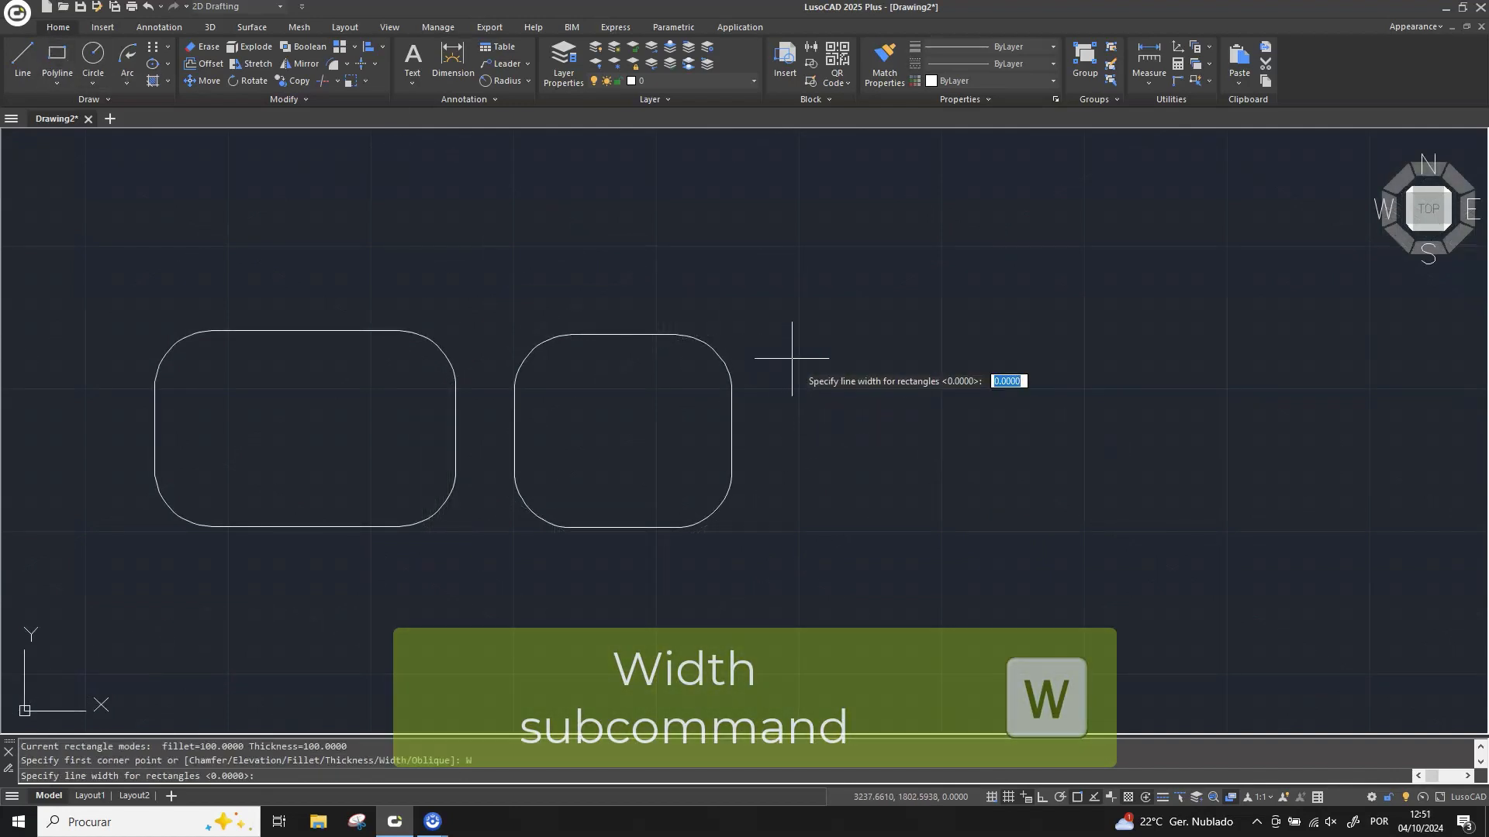
text(100)
key(Return)
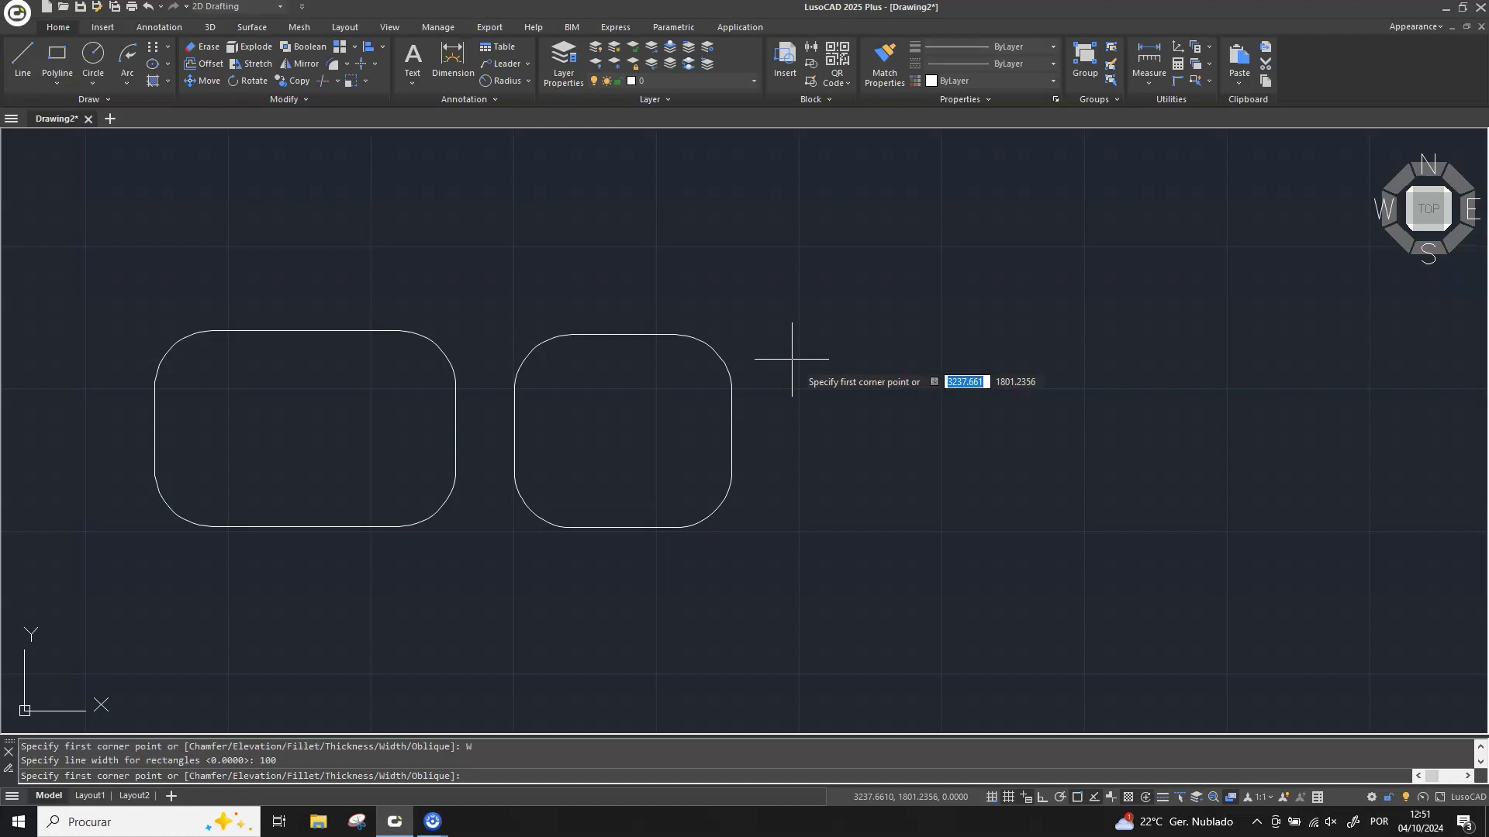
click(800, 359)
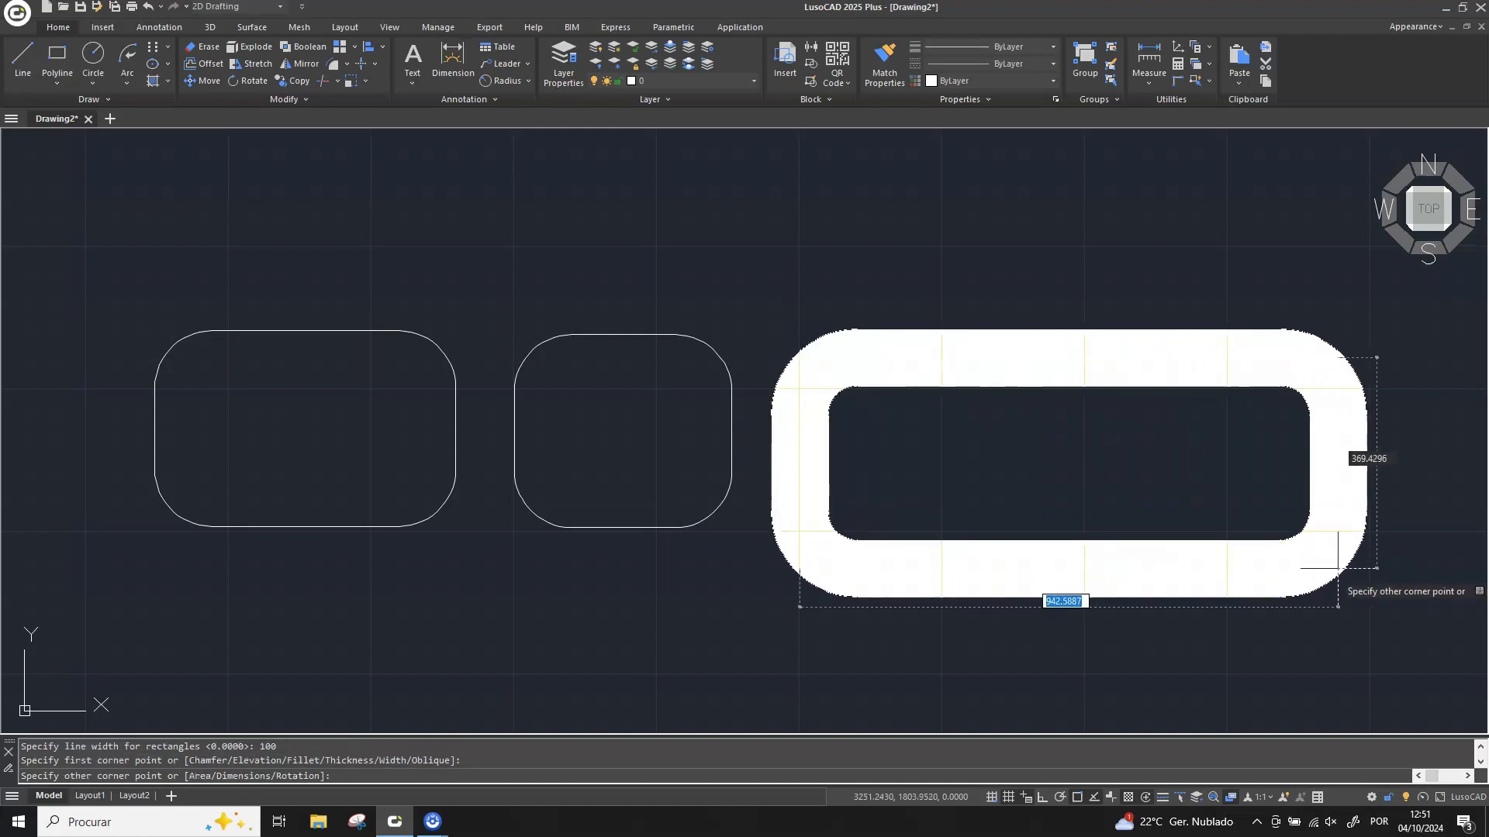
click(1292, 631)
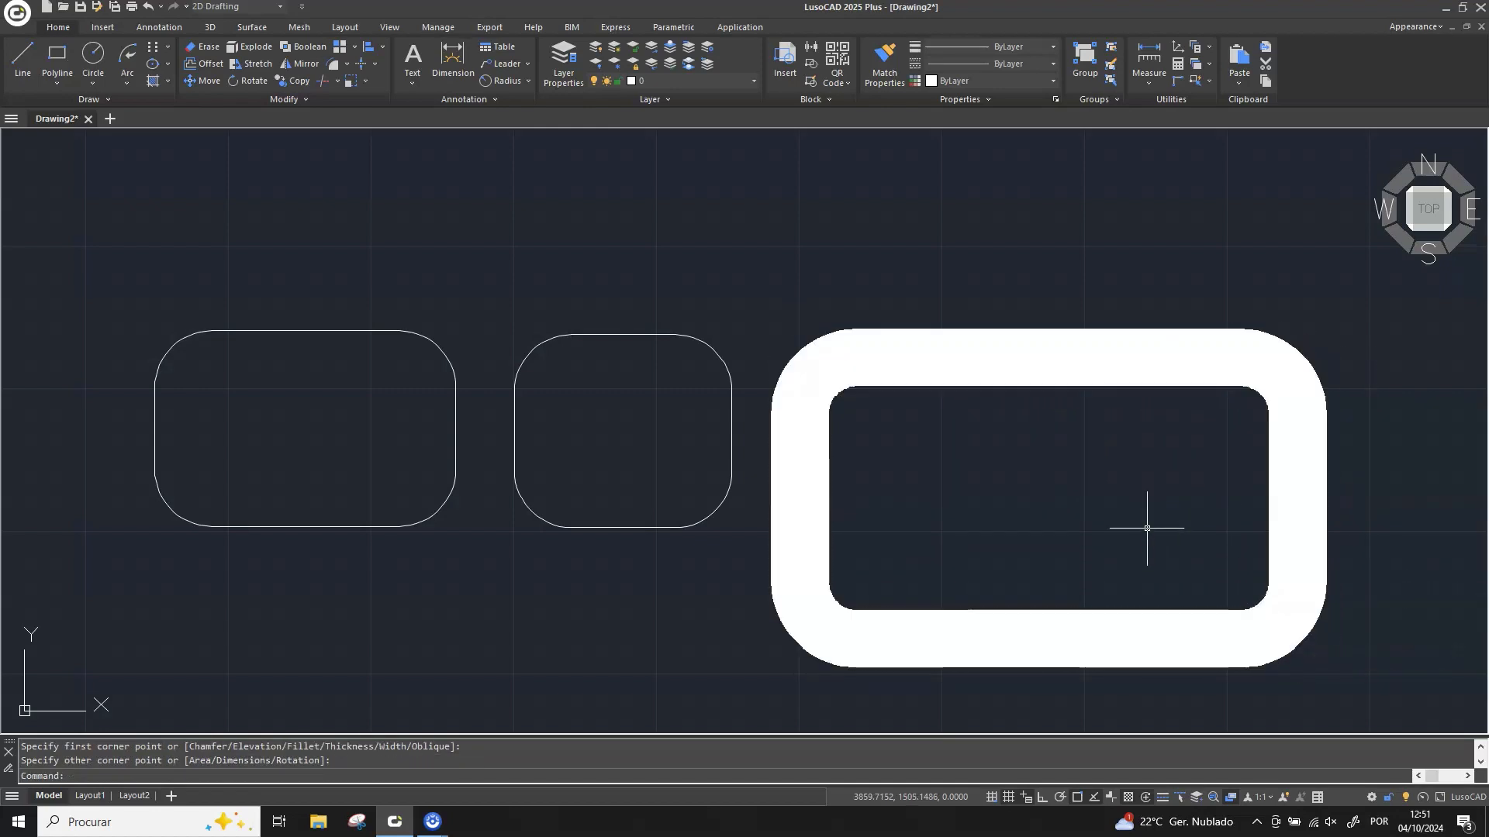
middle_drag(1148, 525, 941, 472)
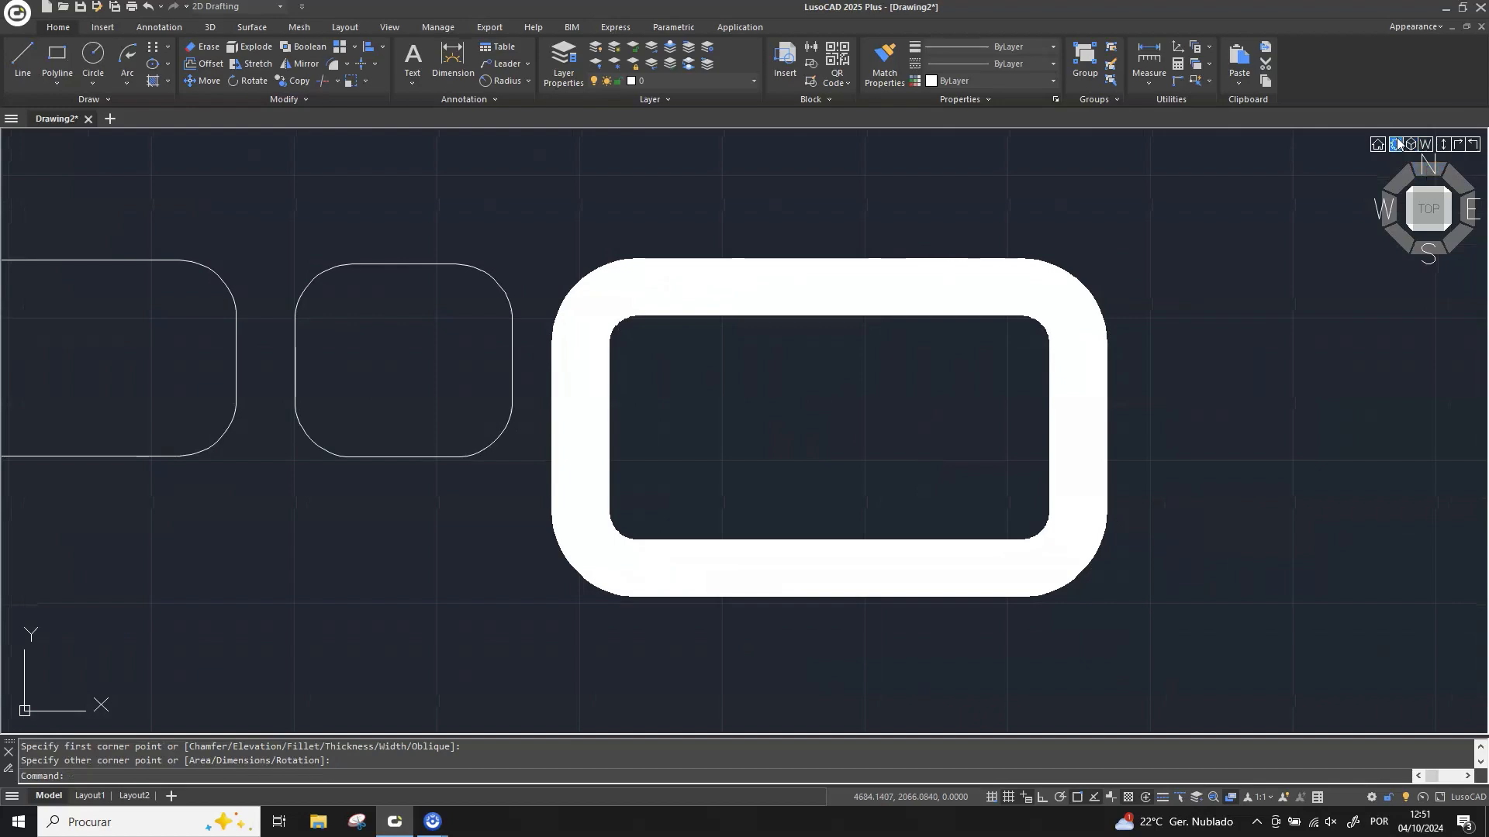
click(1410, 142)
click(1431, 254)
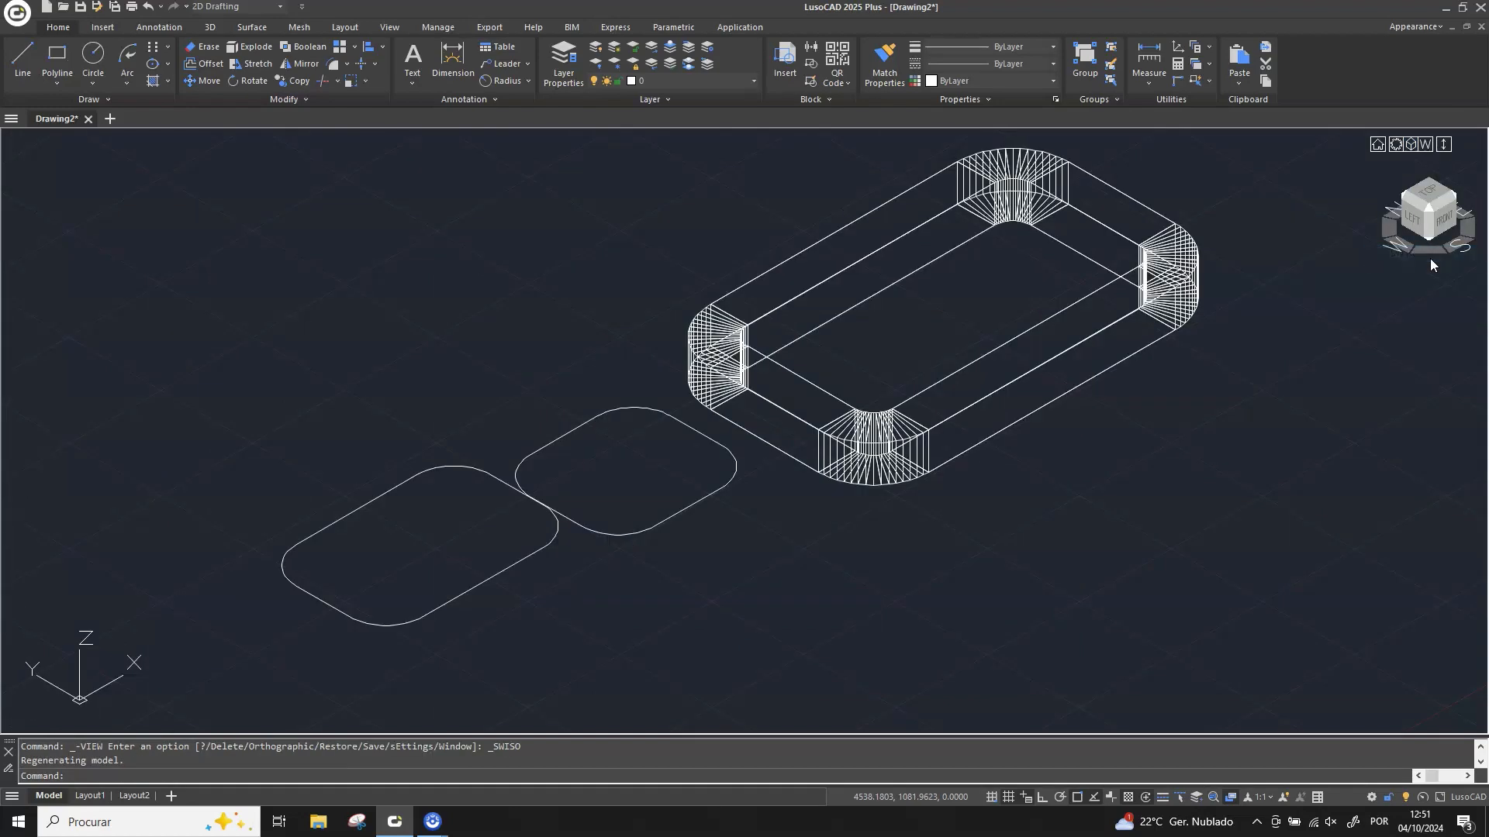
scroll(945, 358, up, 1)
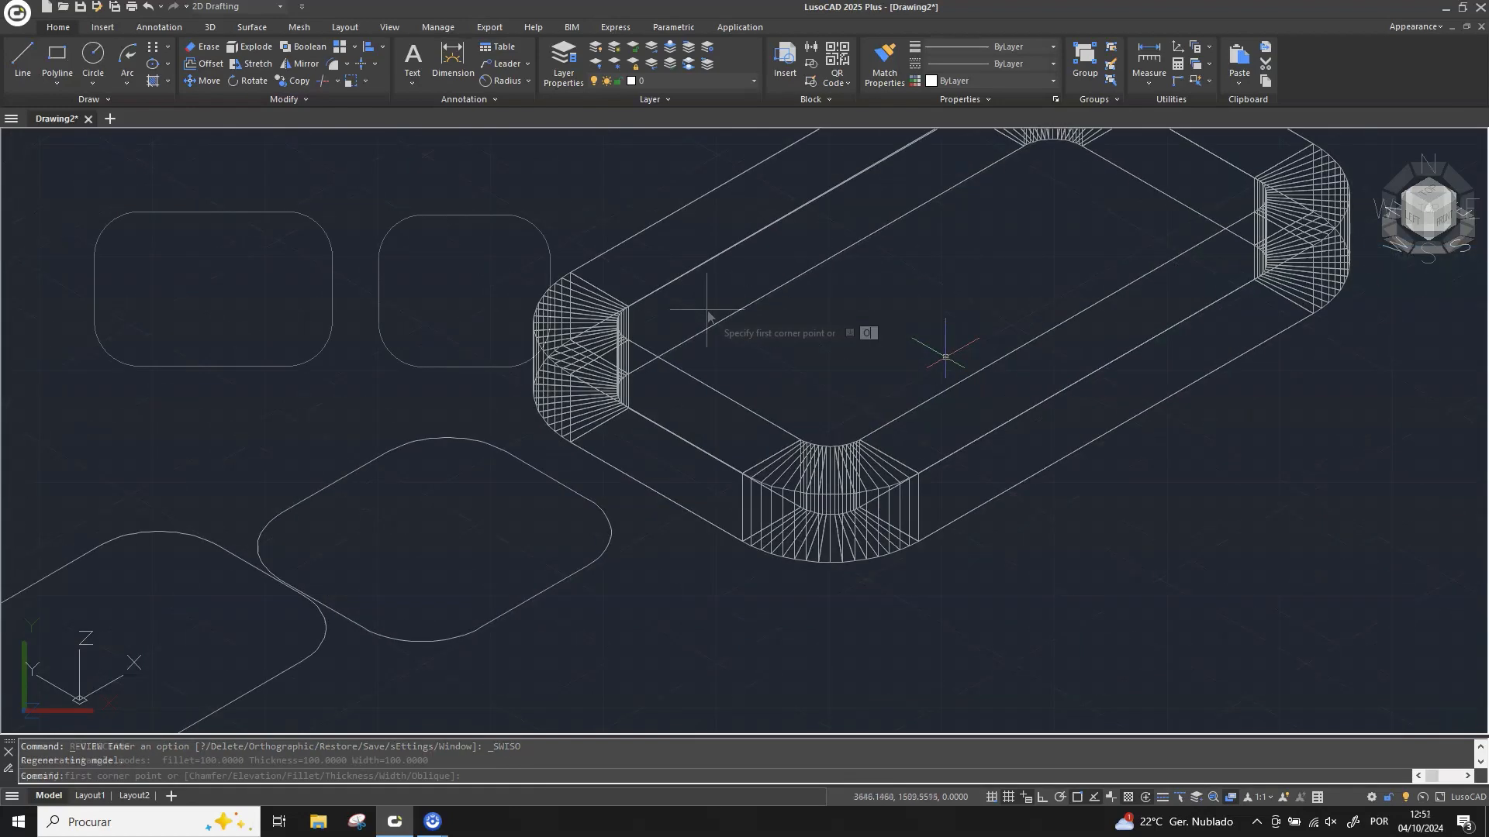
Draw a slanted rectangle with the Oblique option, picking its first side and its height beside the two rounded rectangles
key(Return)
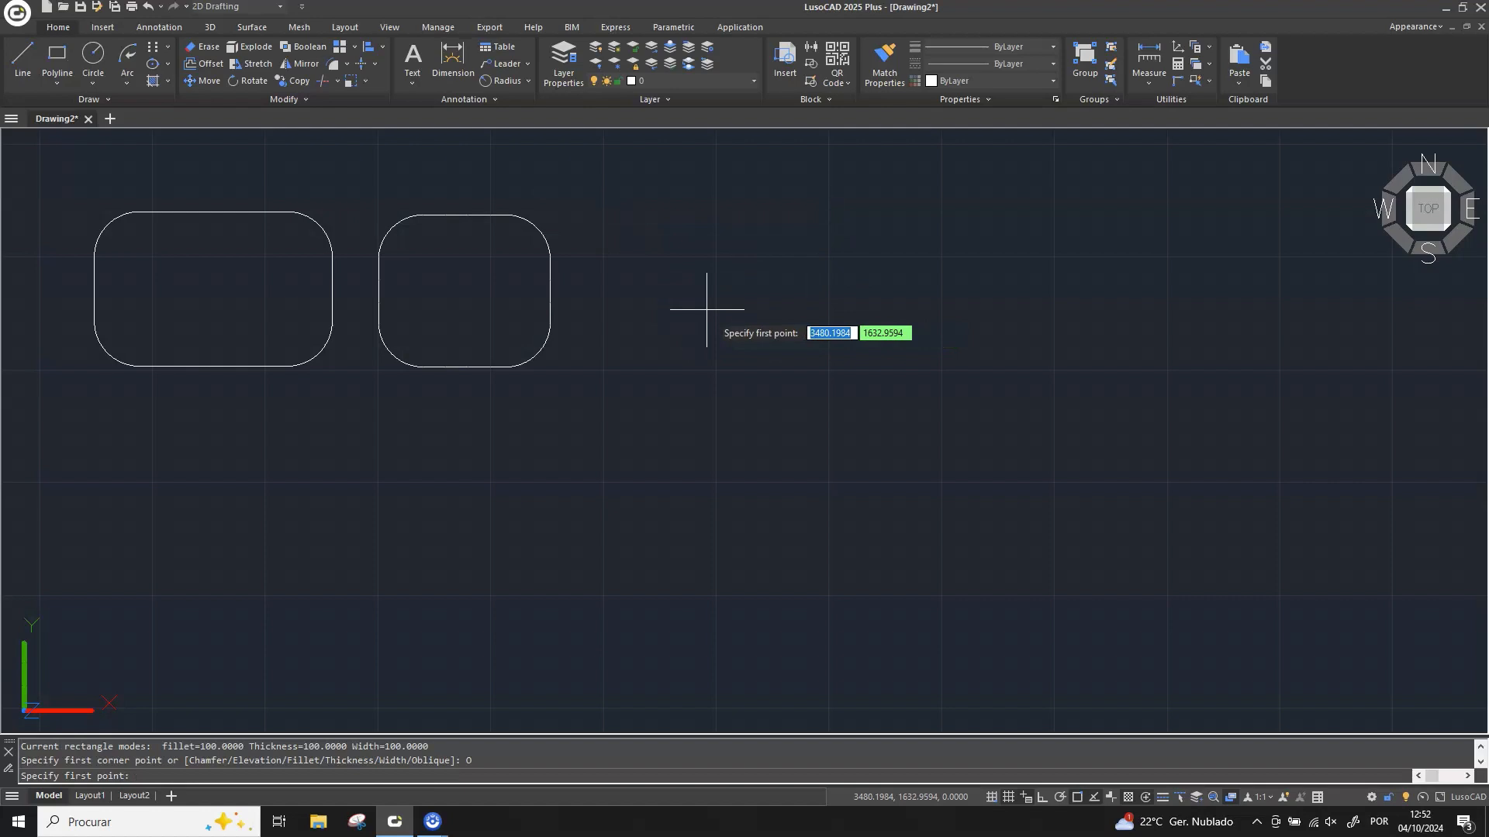
click(693, 262)
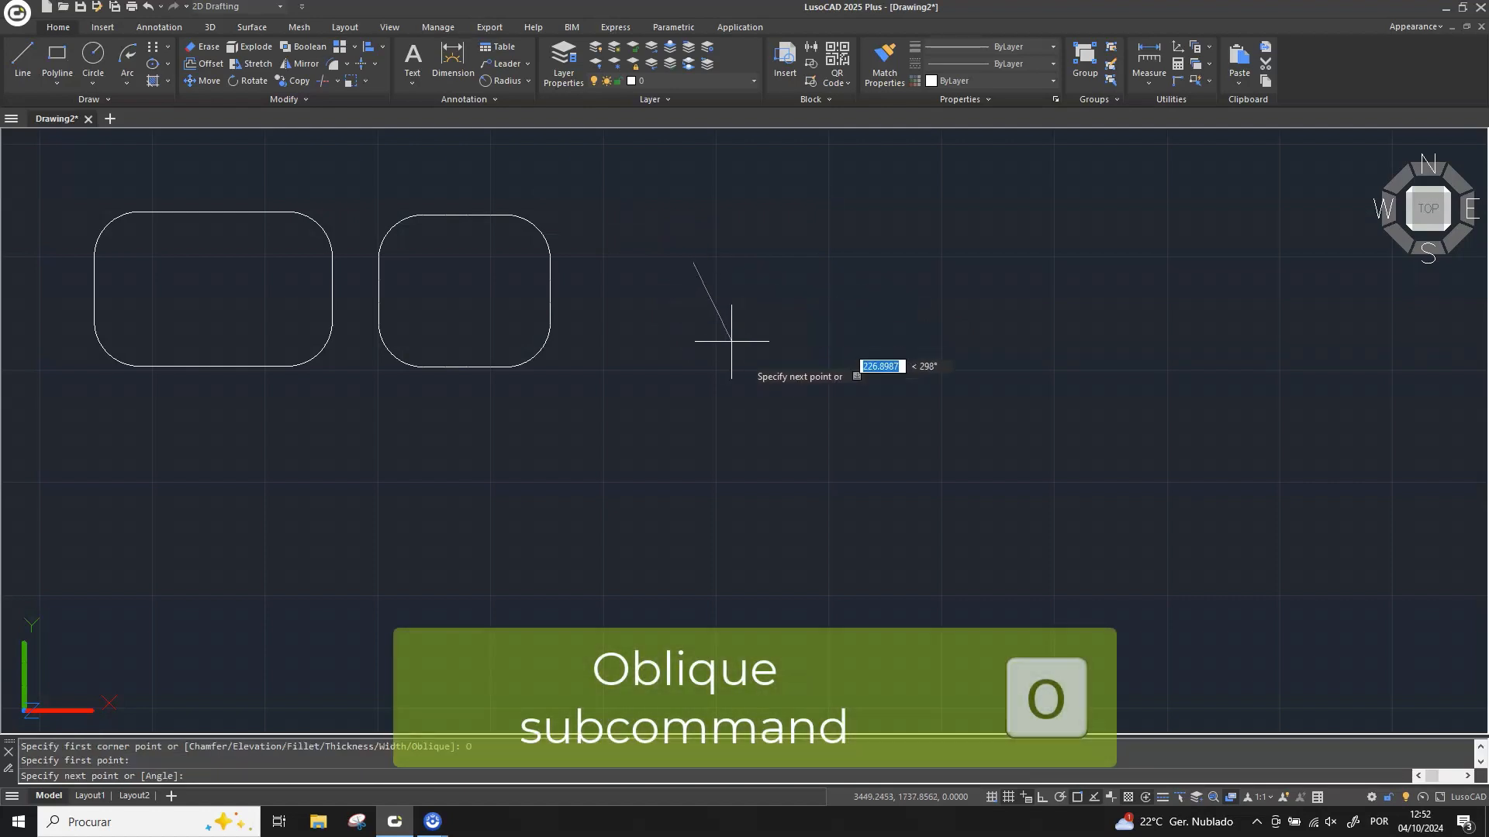
click(1018, 503)
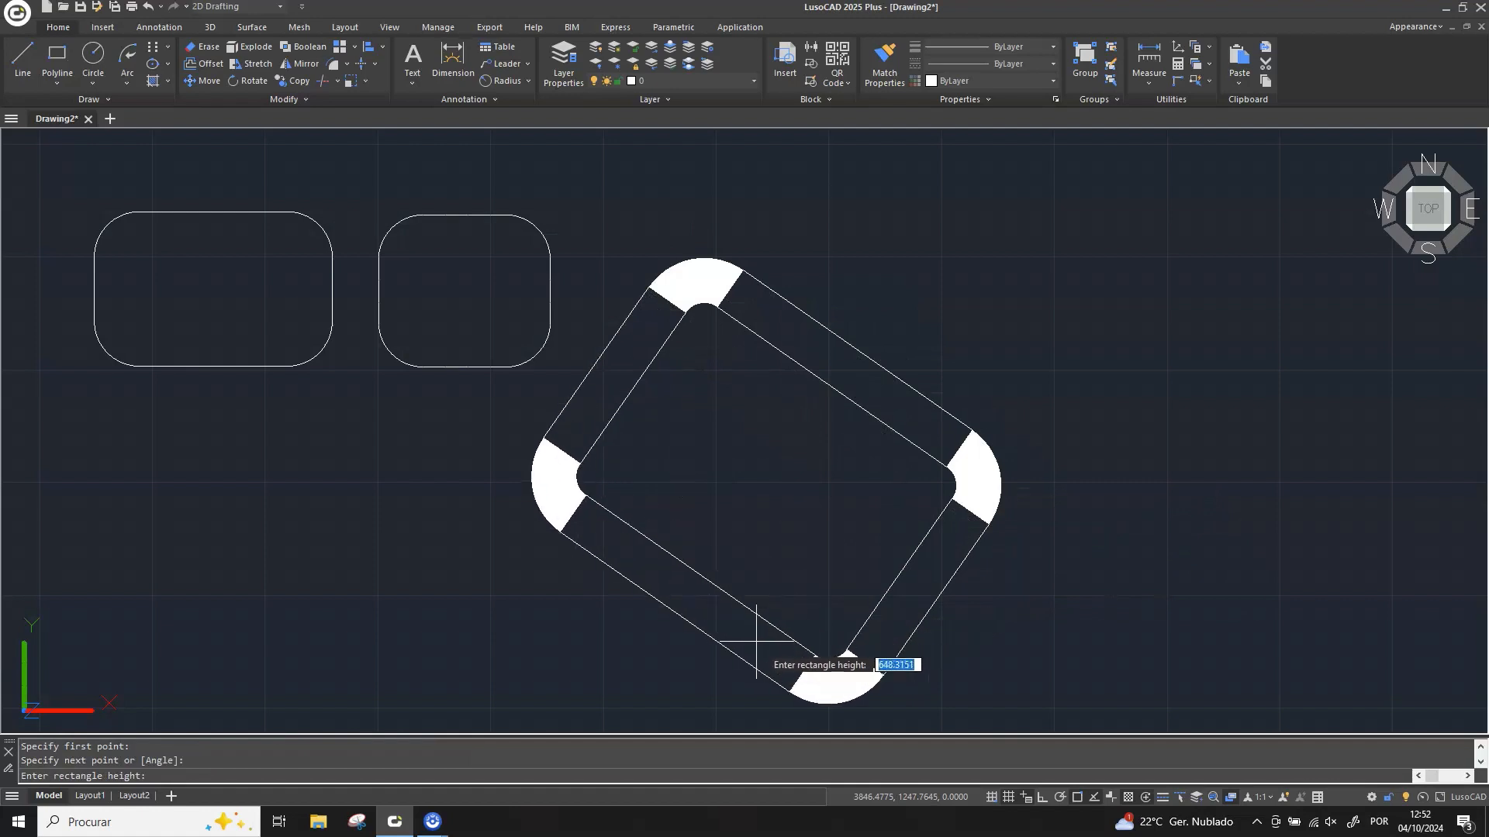
middle_drag(768, 627, 786, 449)
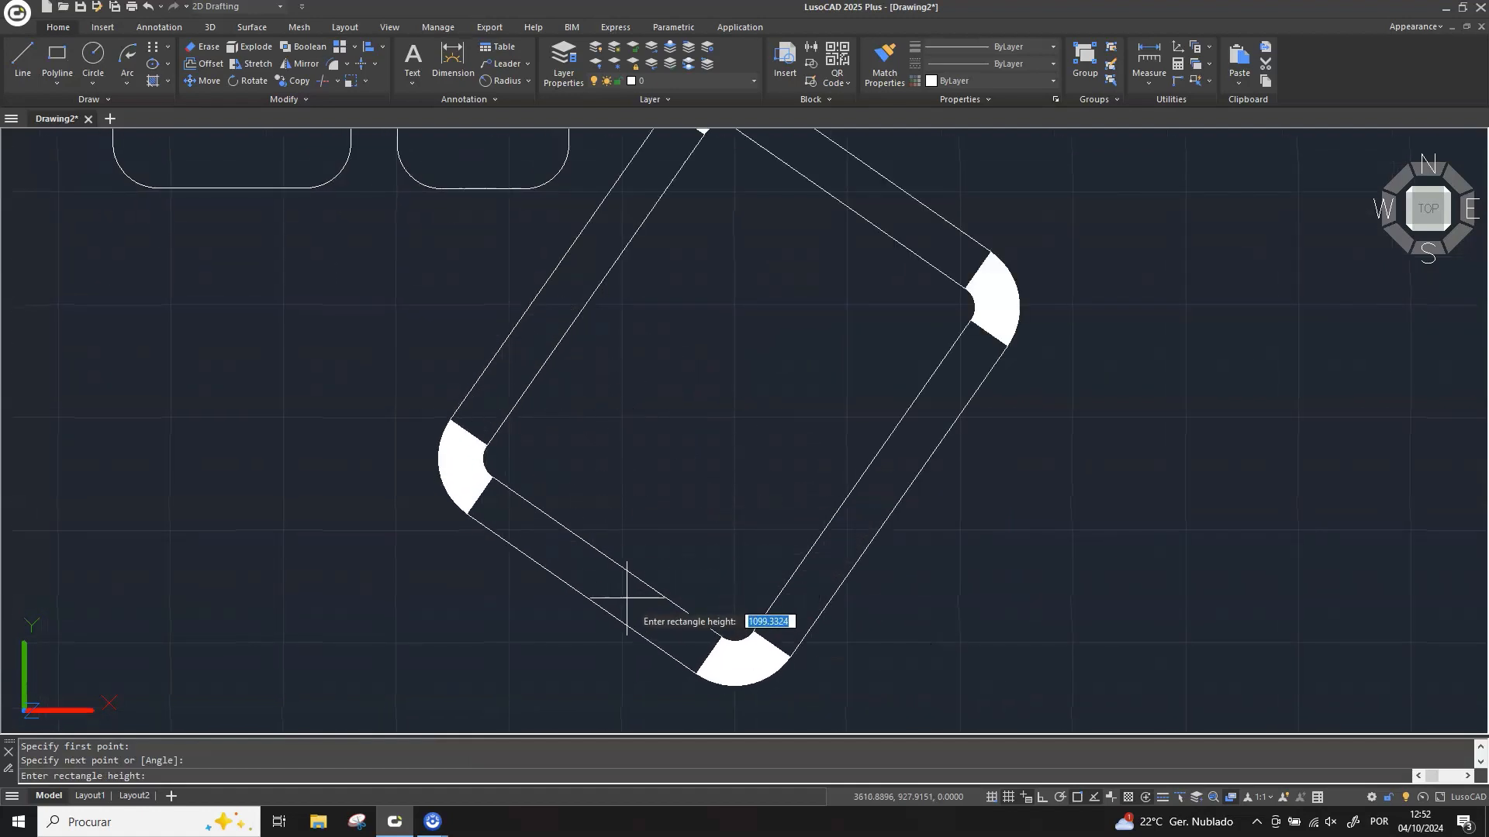
click(774, 412)
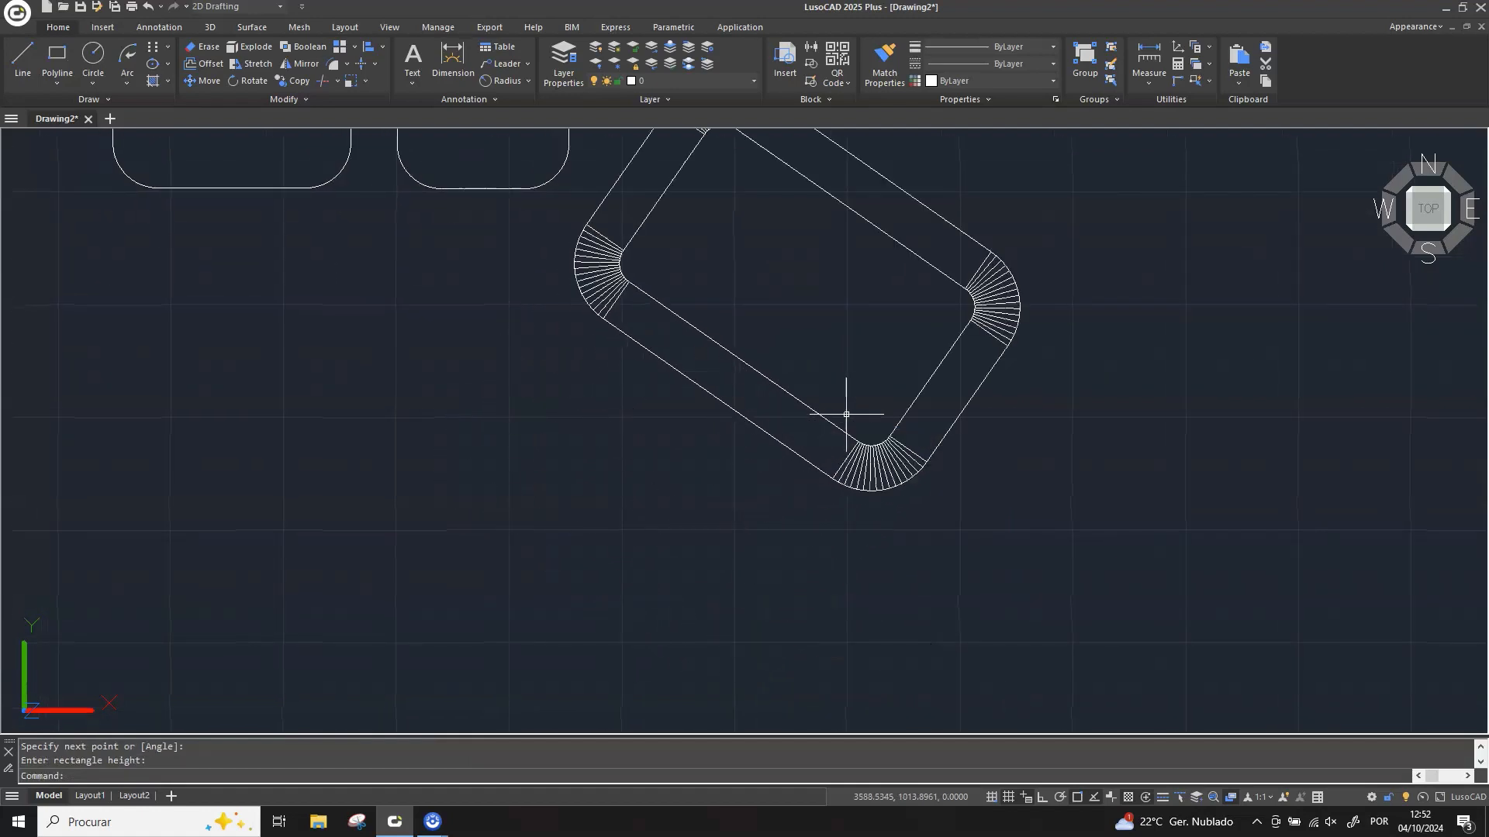
middle_drag(1107, 362, 1030, 503)
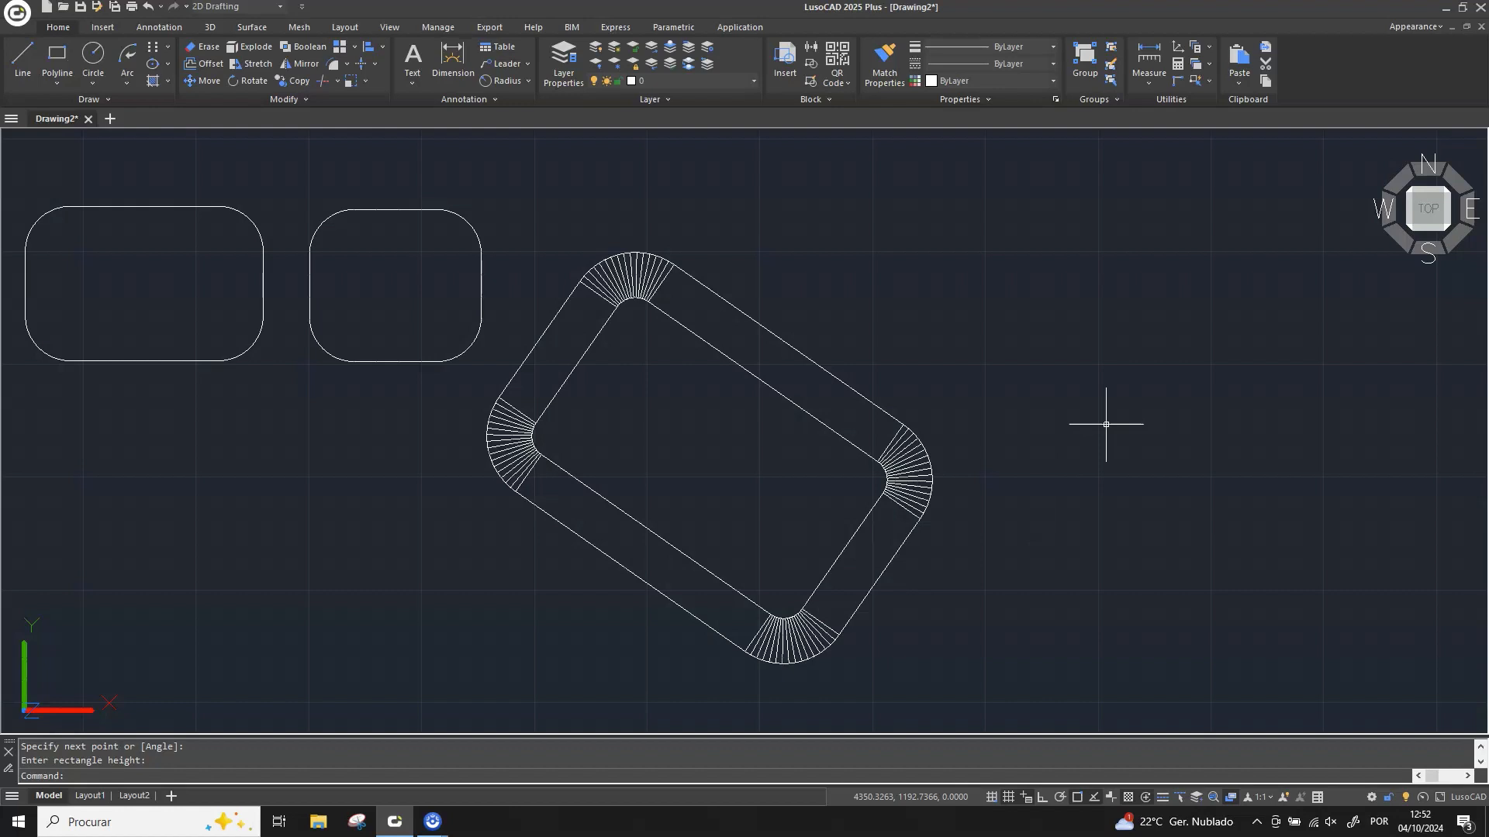